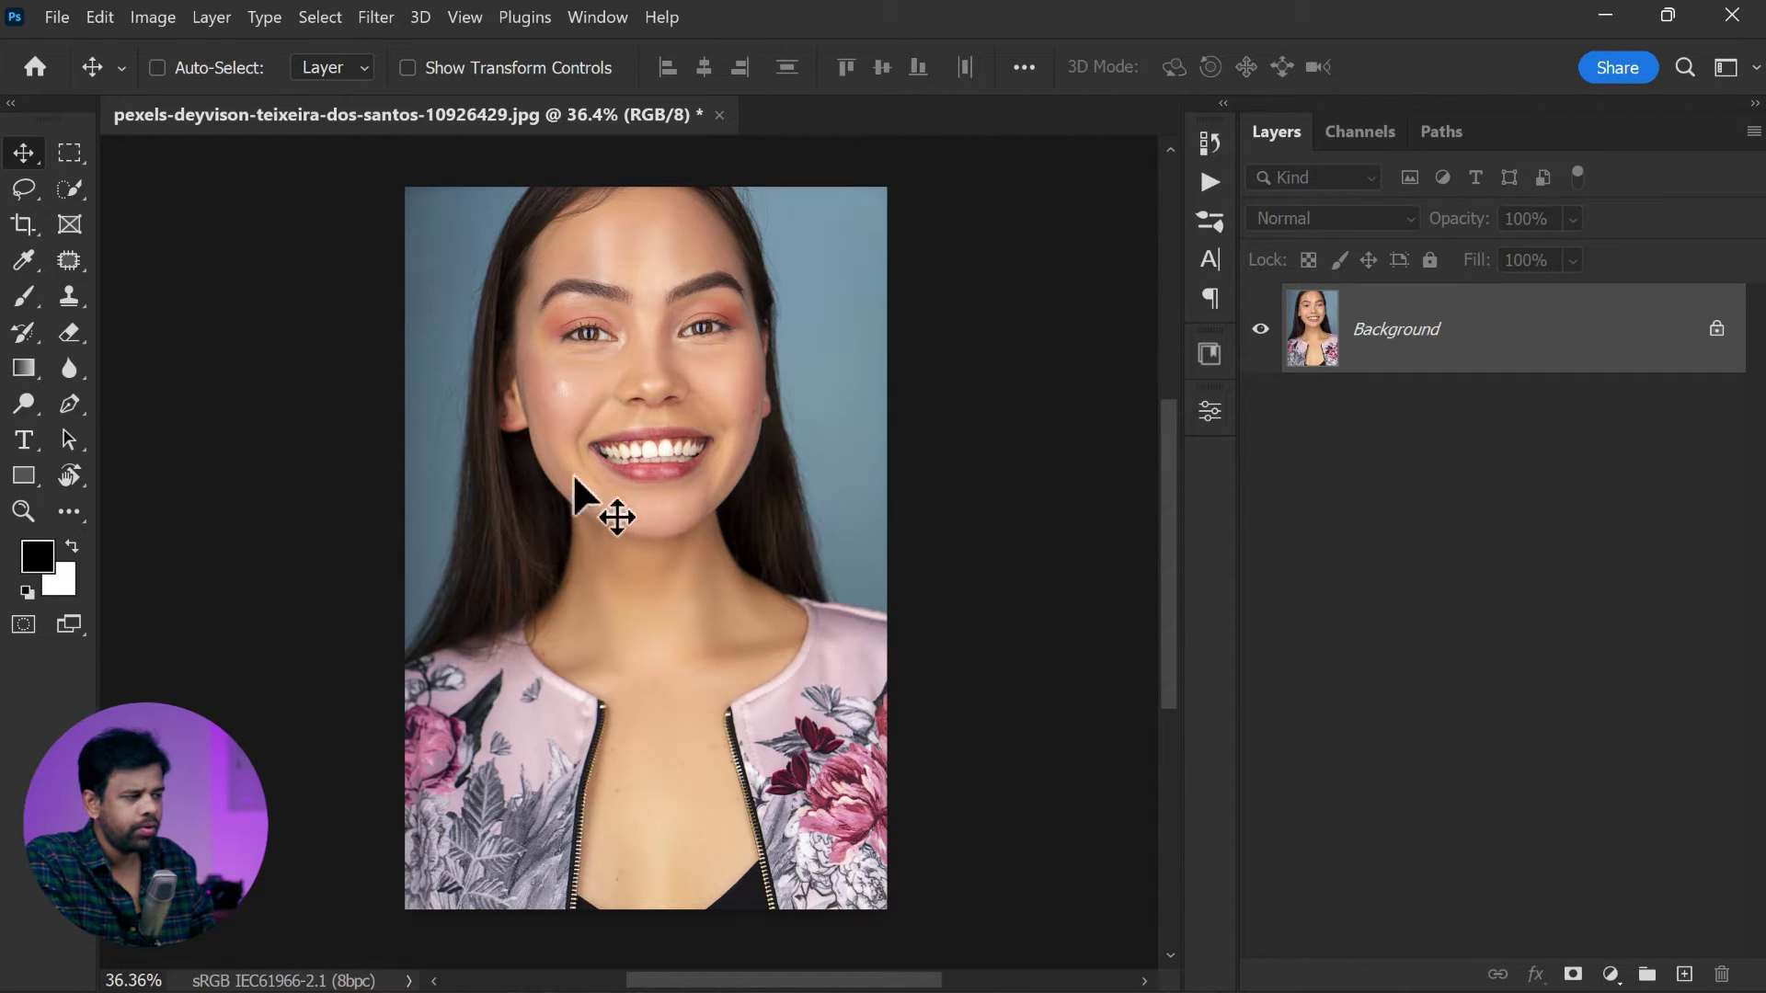
Step: Run the Colorize neural filter with Cyan/Red +7 and Saturation +6, output to a new layer
click(365, 26)
click(536, 114)
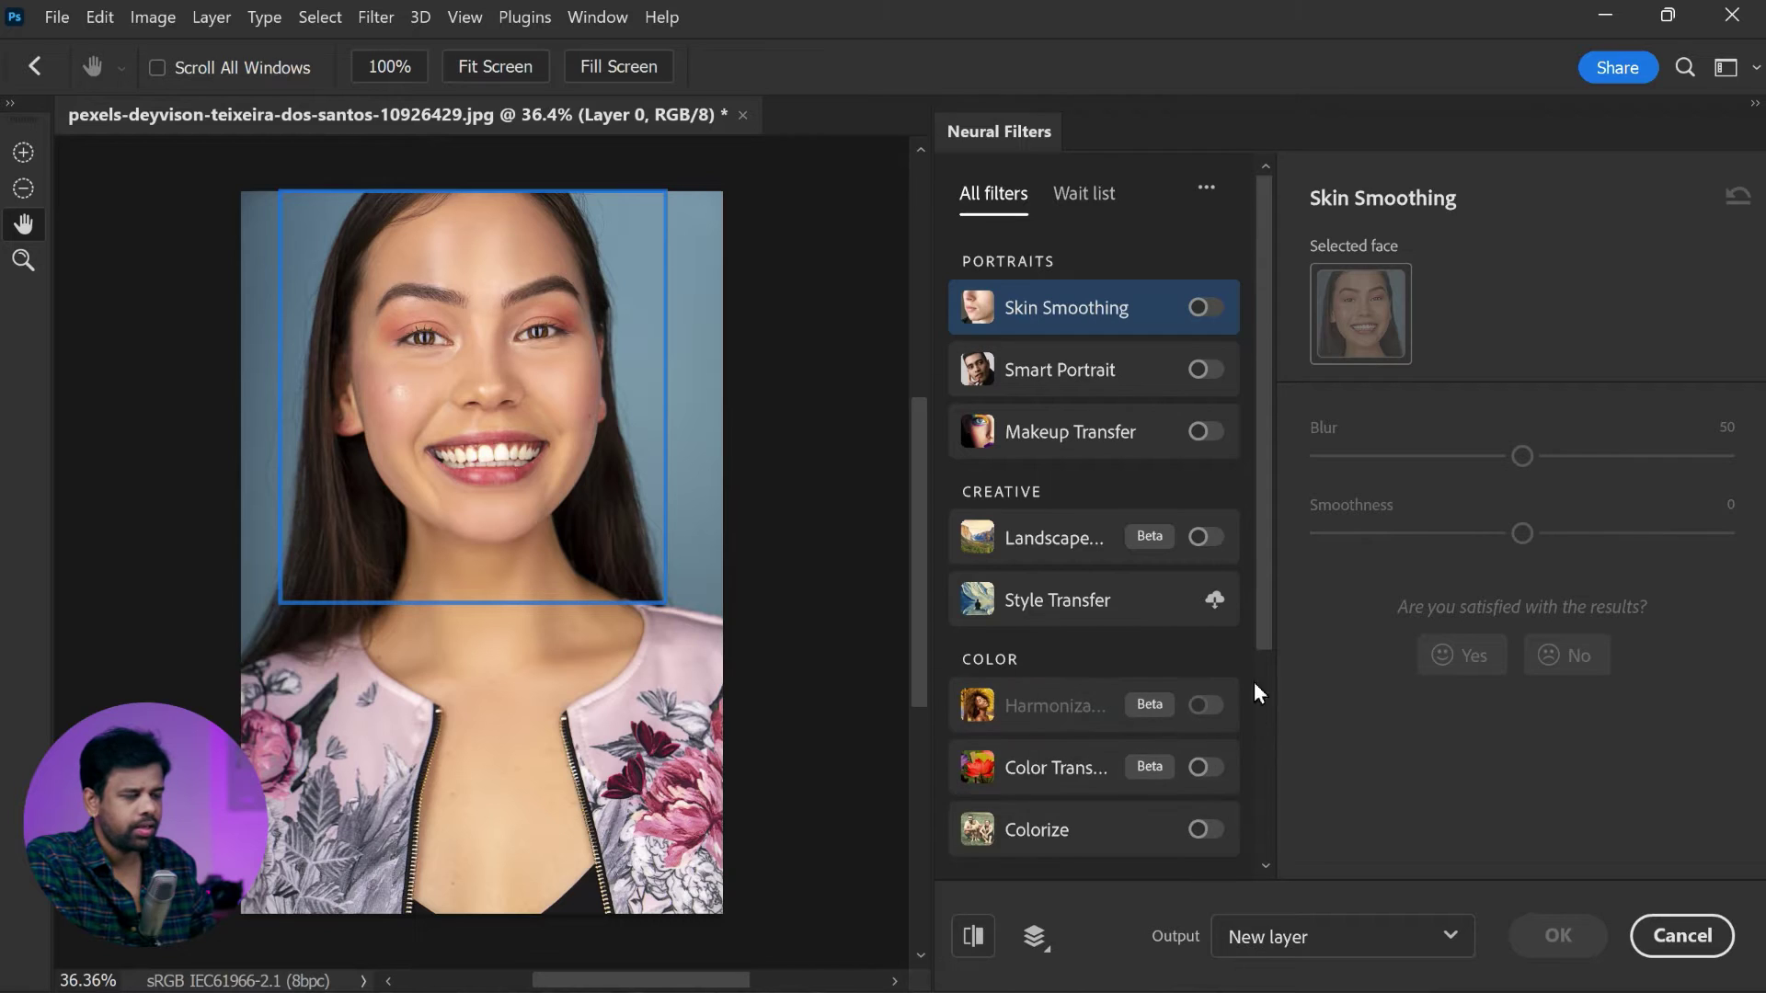
scroll(1260, 685, down, 4)
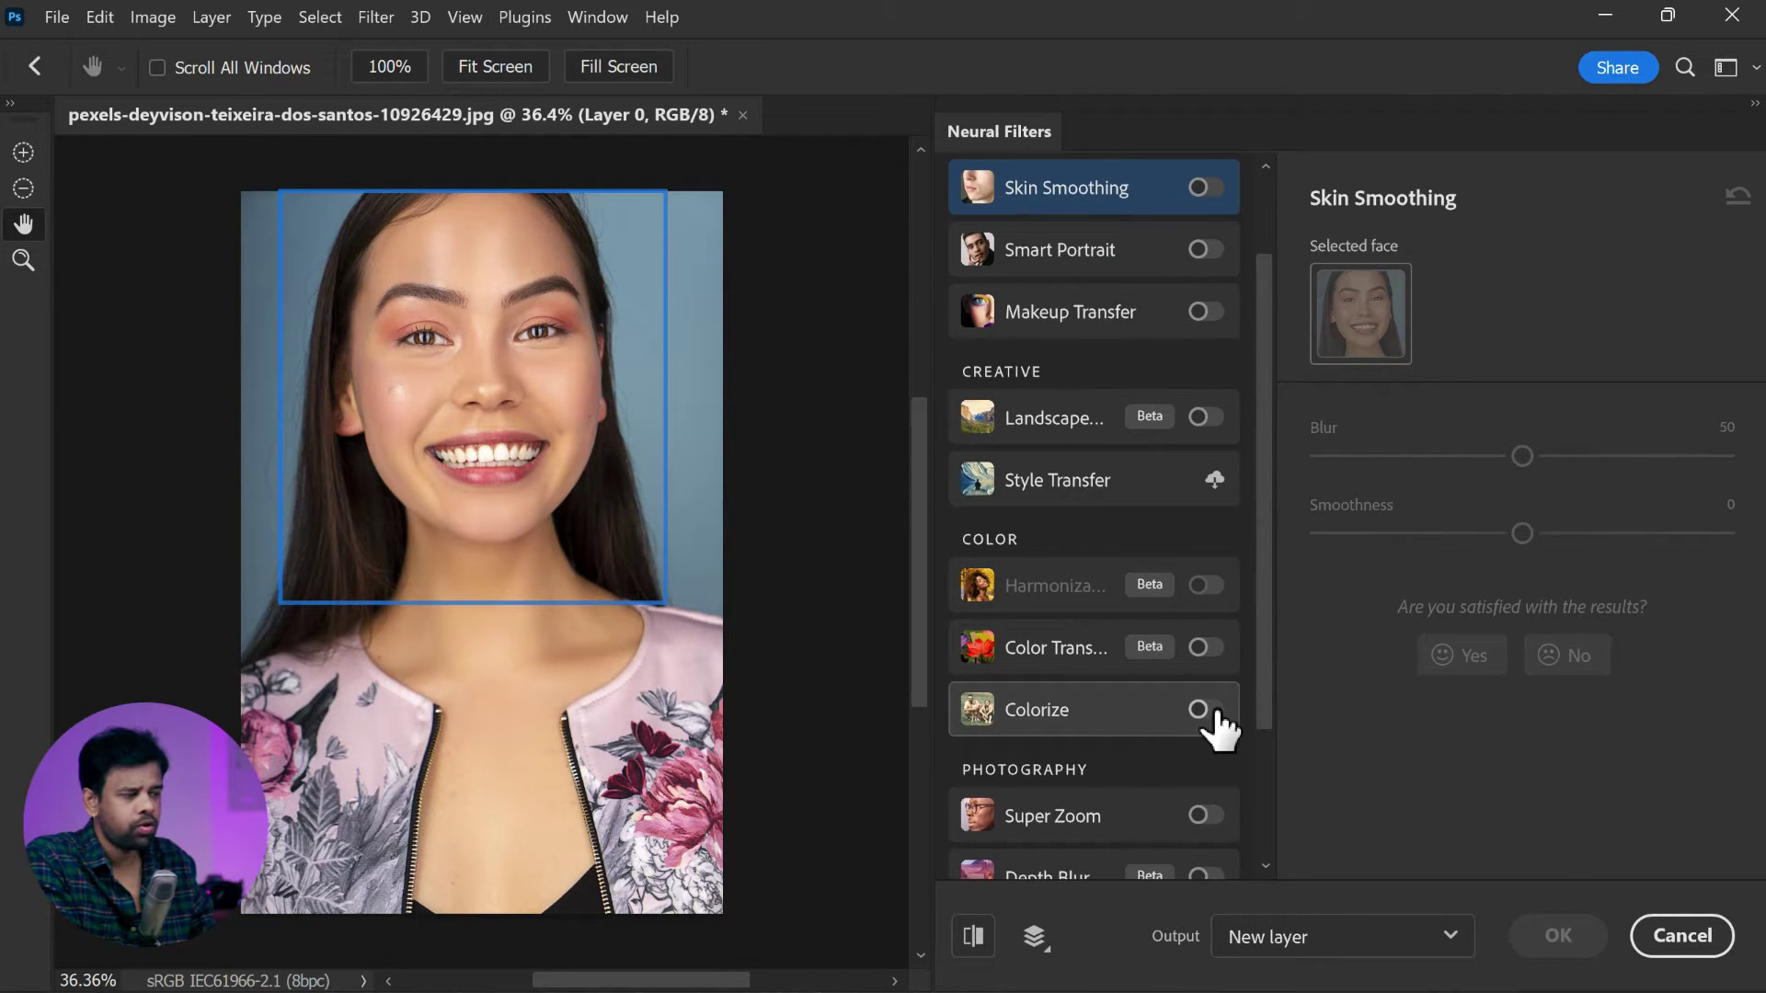
click(1210, 714)
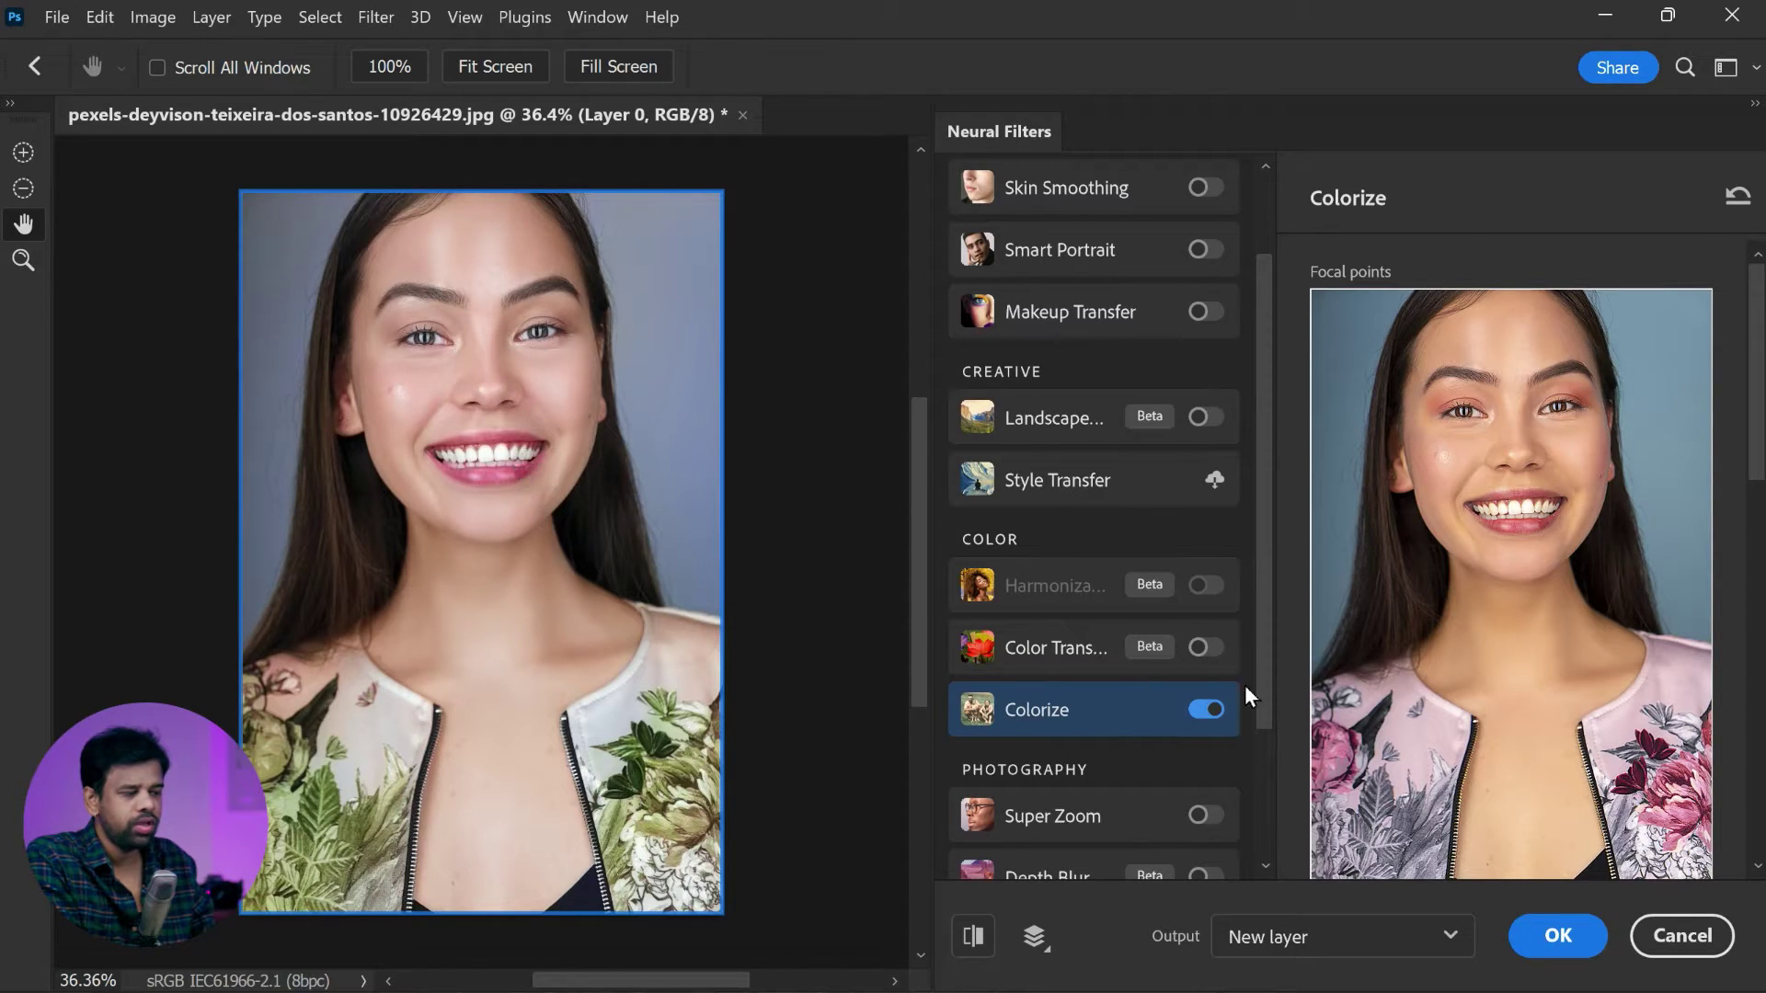
scroll(1761, 476, down, 8)
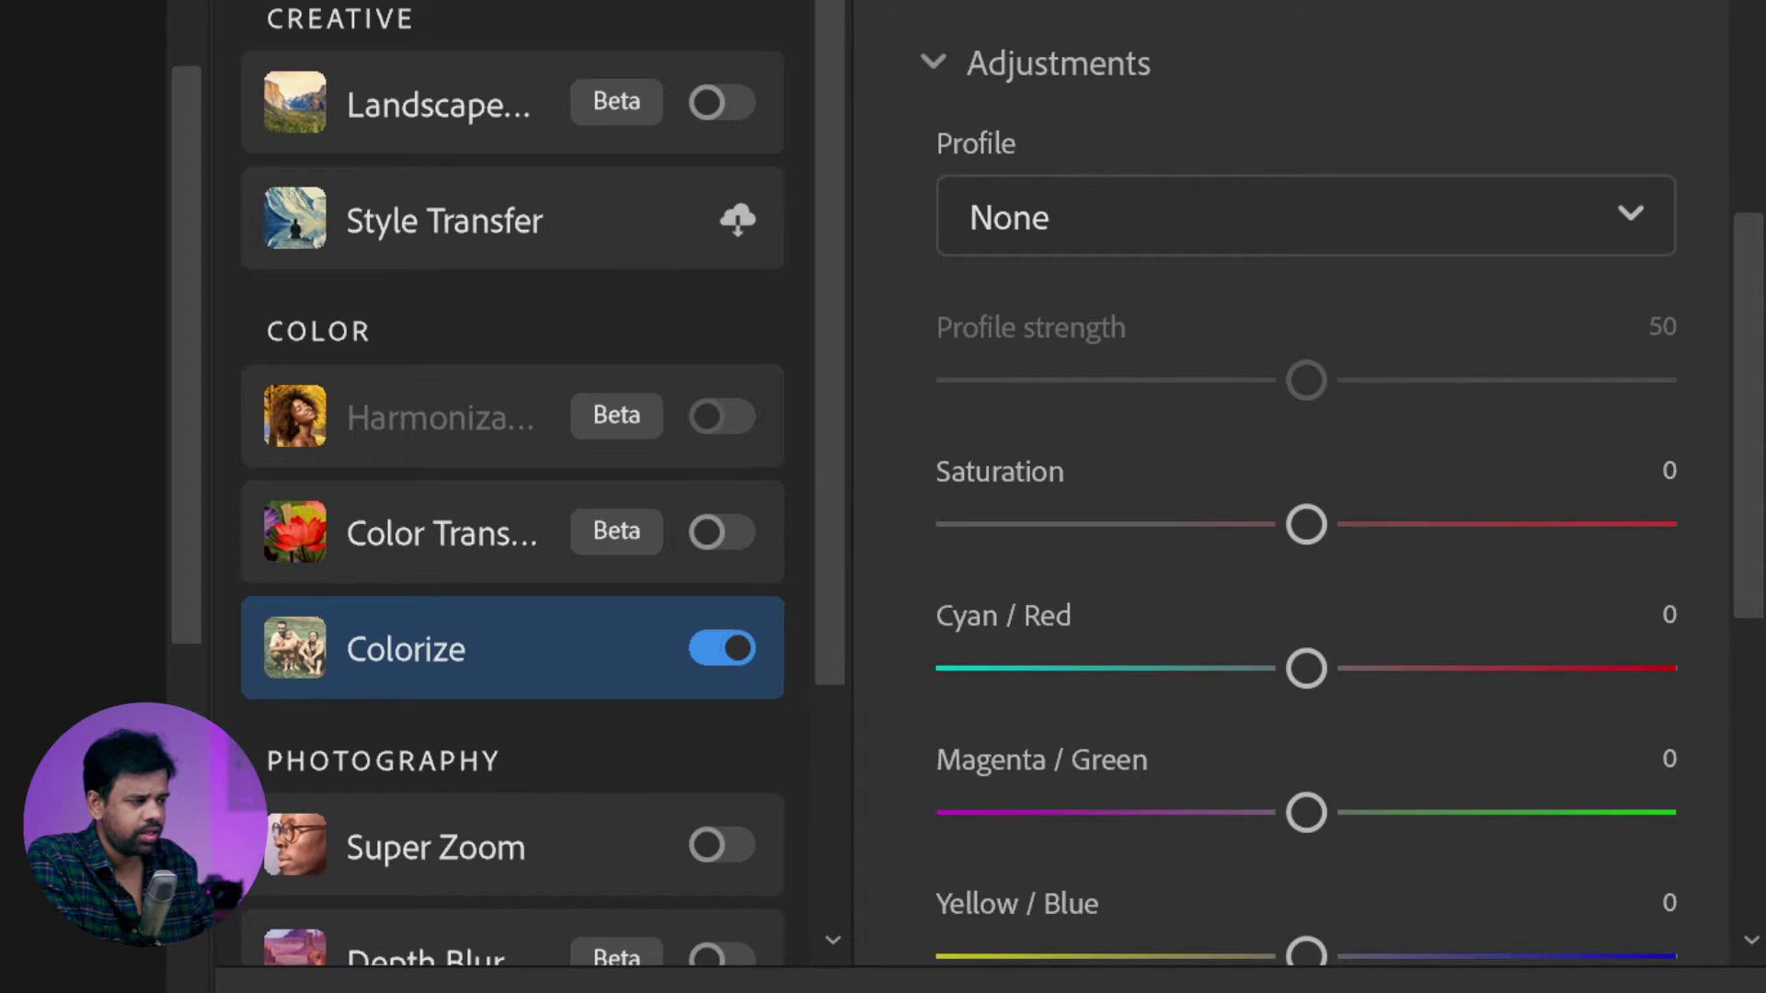
scroll(1249, 646, down, 3)
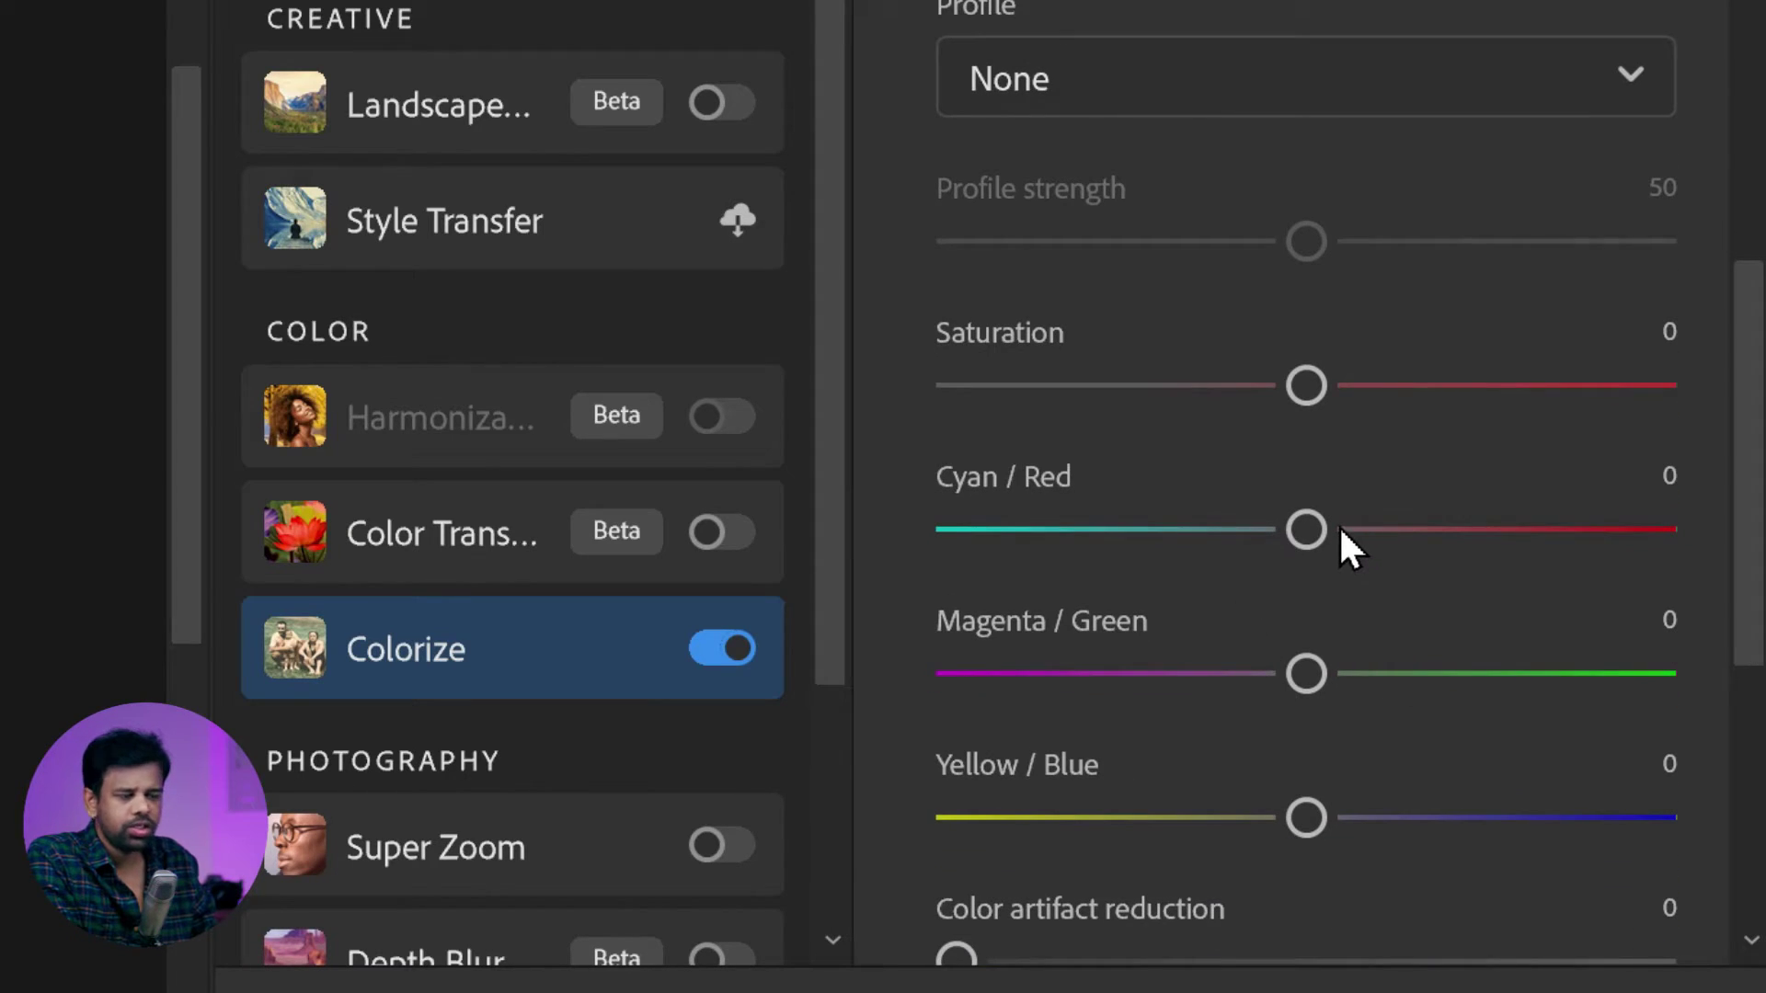
drag(1322, 527, 1358, 526)
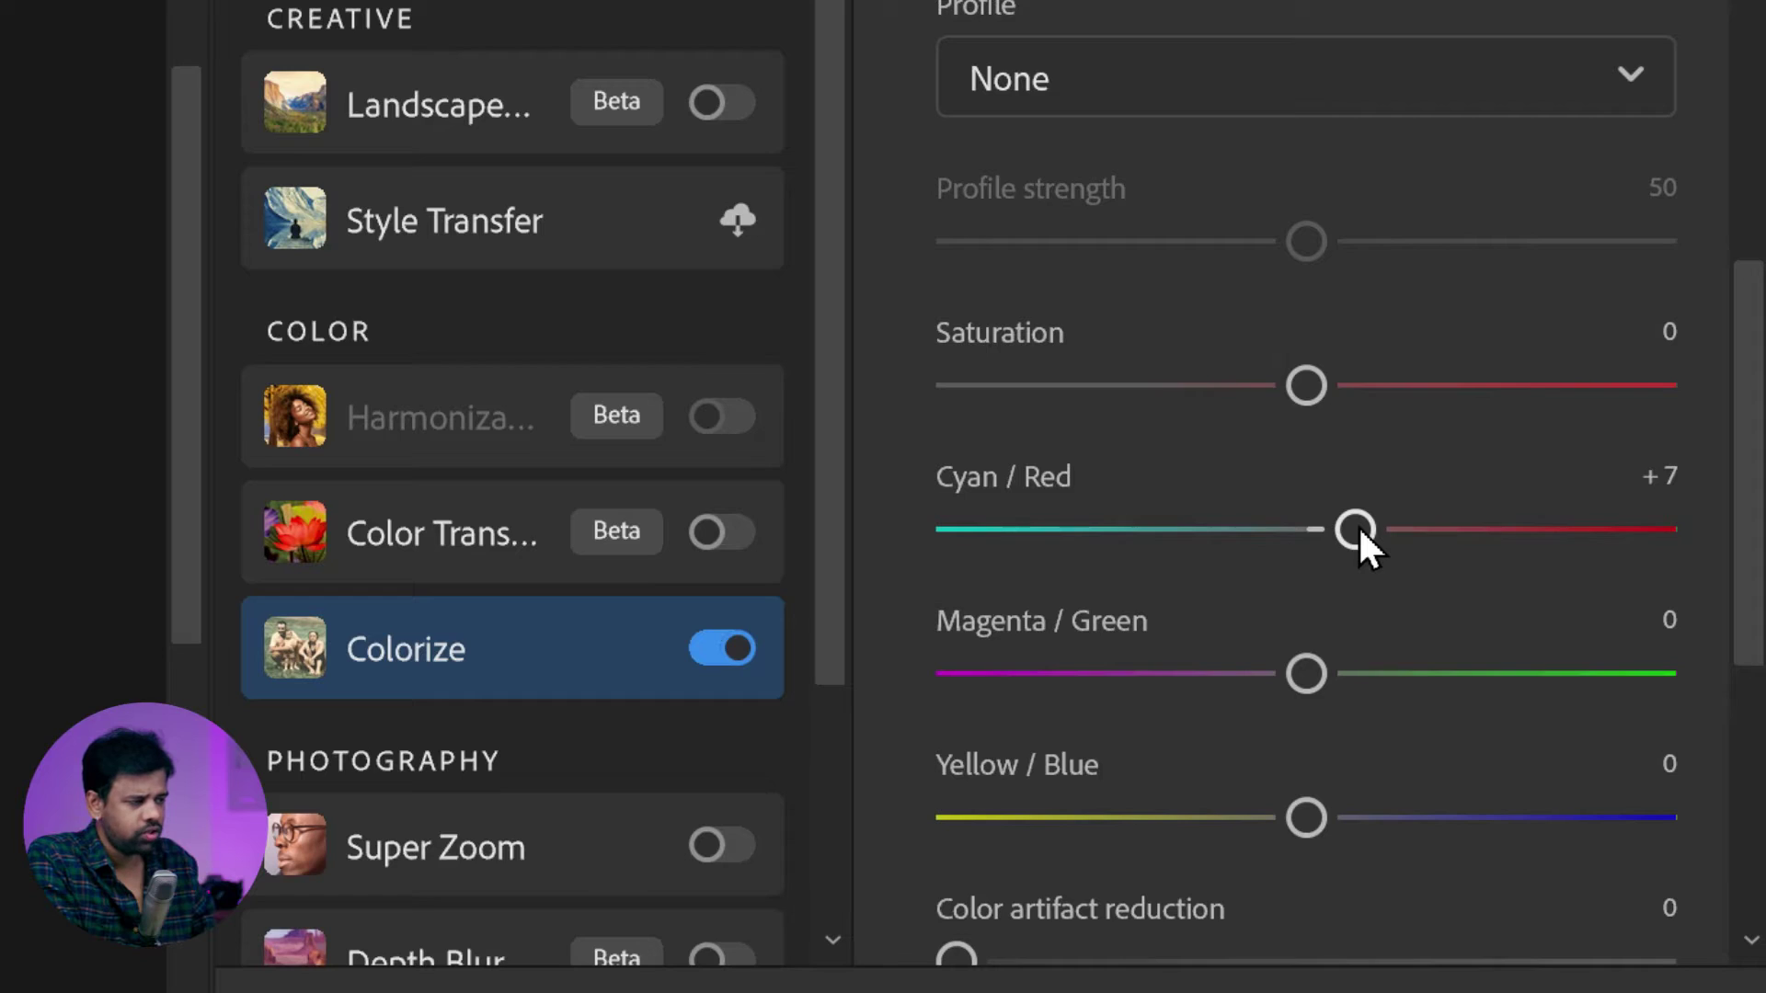
drag(1310, 390, 1348, 395)
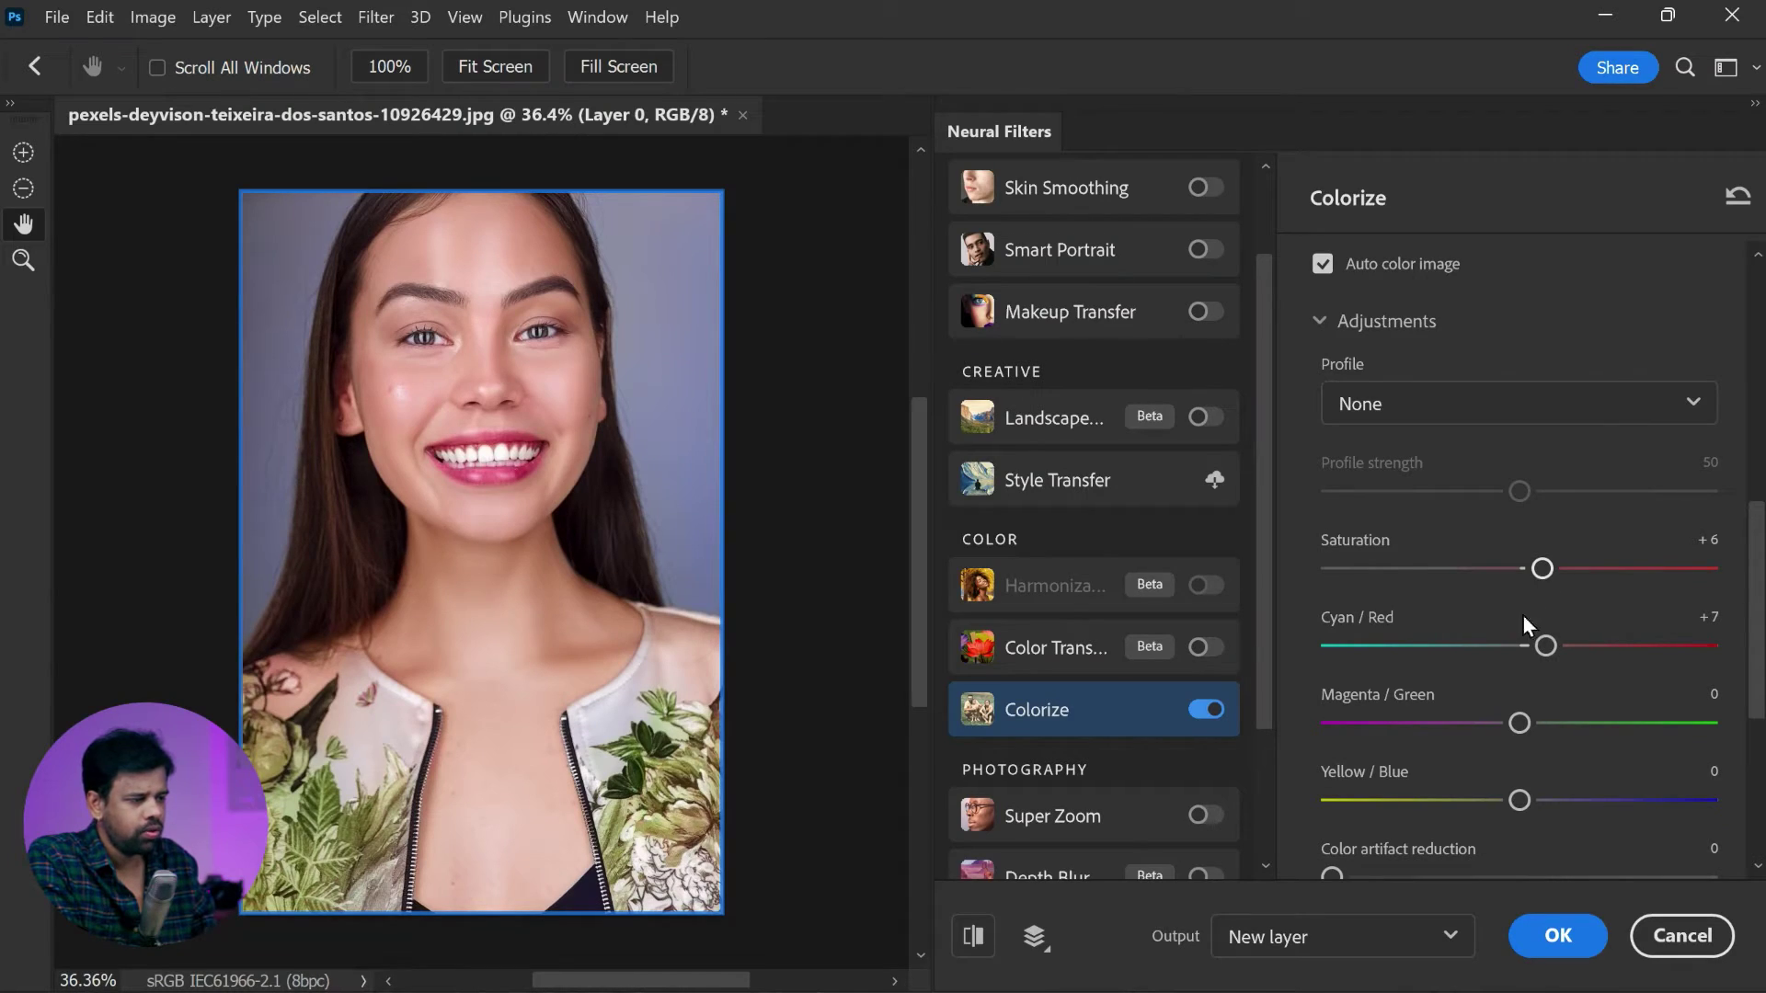
click(1561, 936)
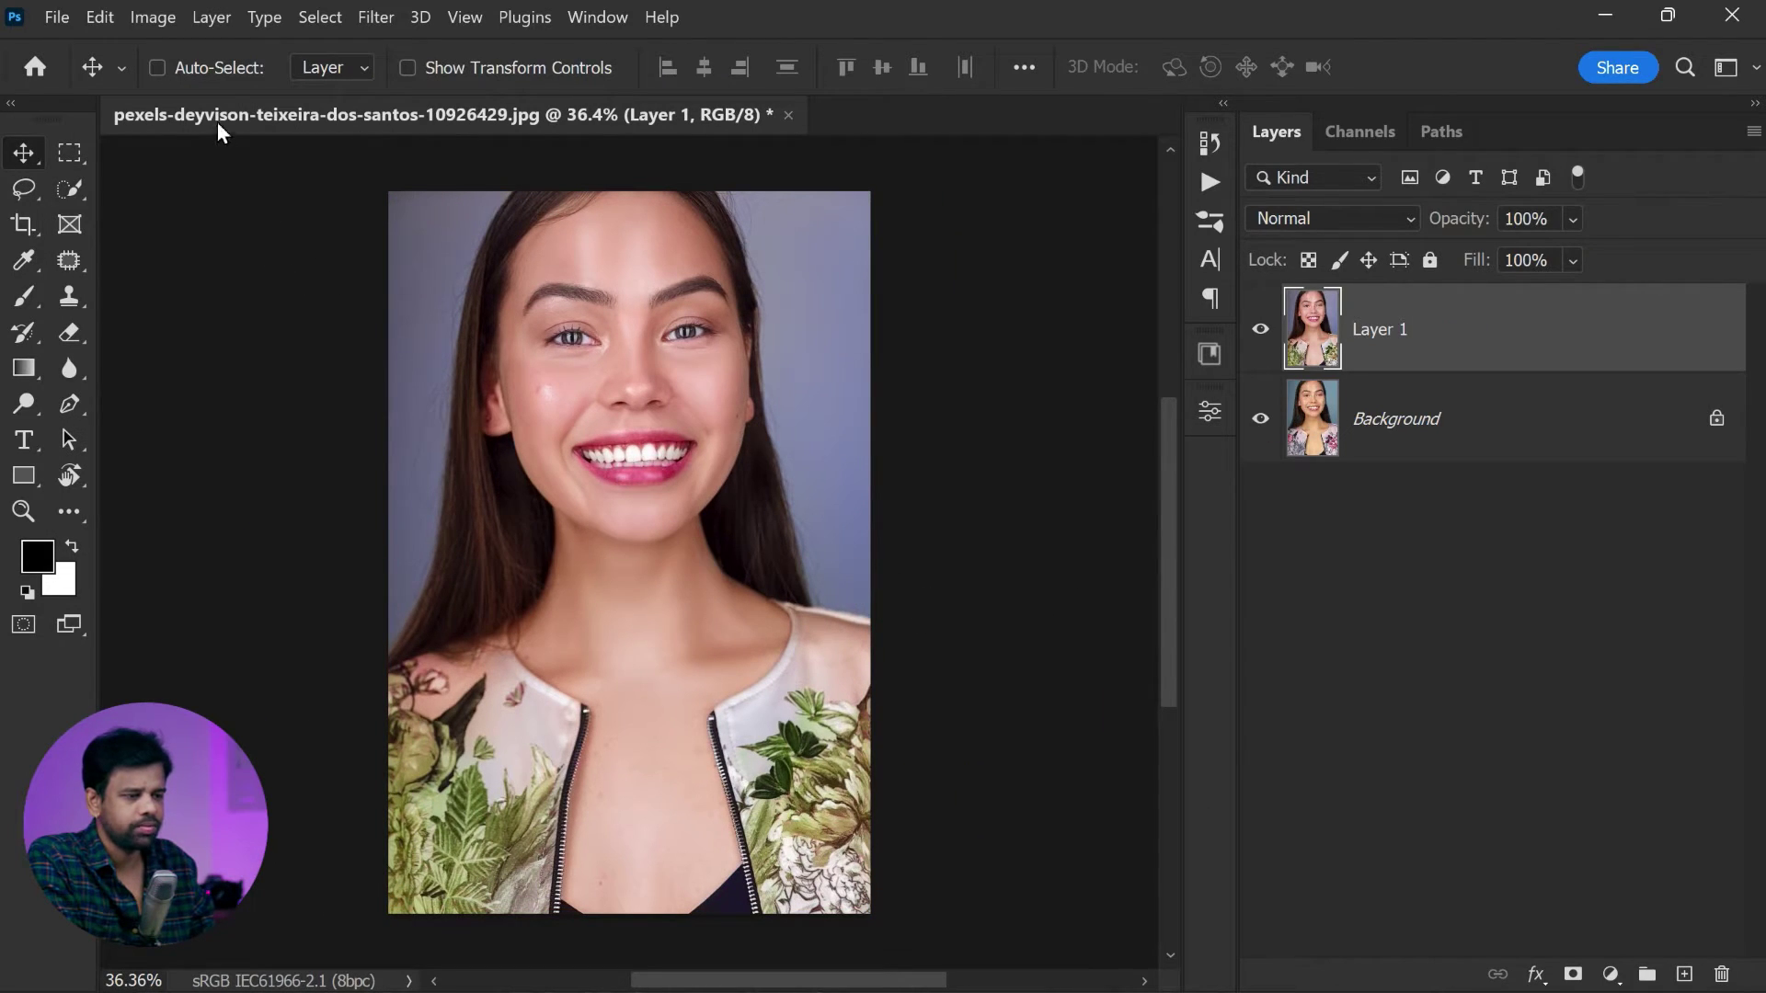
Step: Select the skin via Color Range (Skin Tones, Detect Faces, Fuzziness 40) and mask Layer 1 to it
click(324, 19)
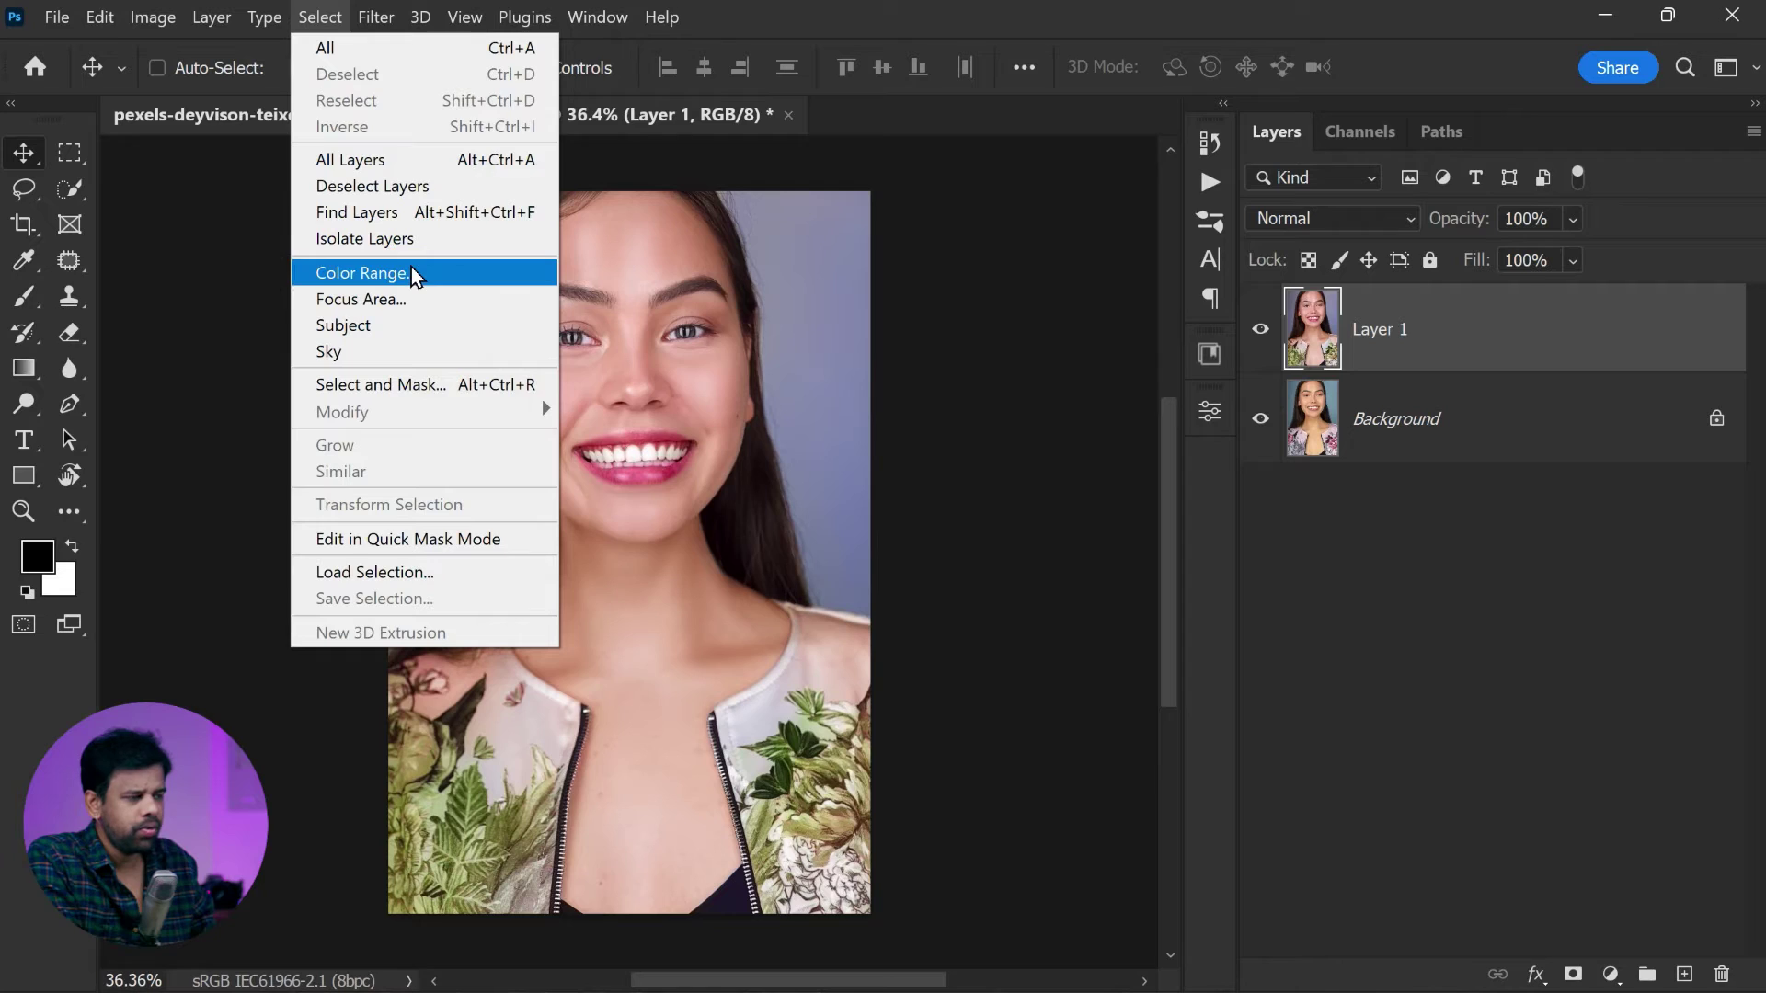
click(412, 274)
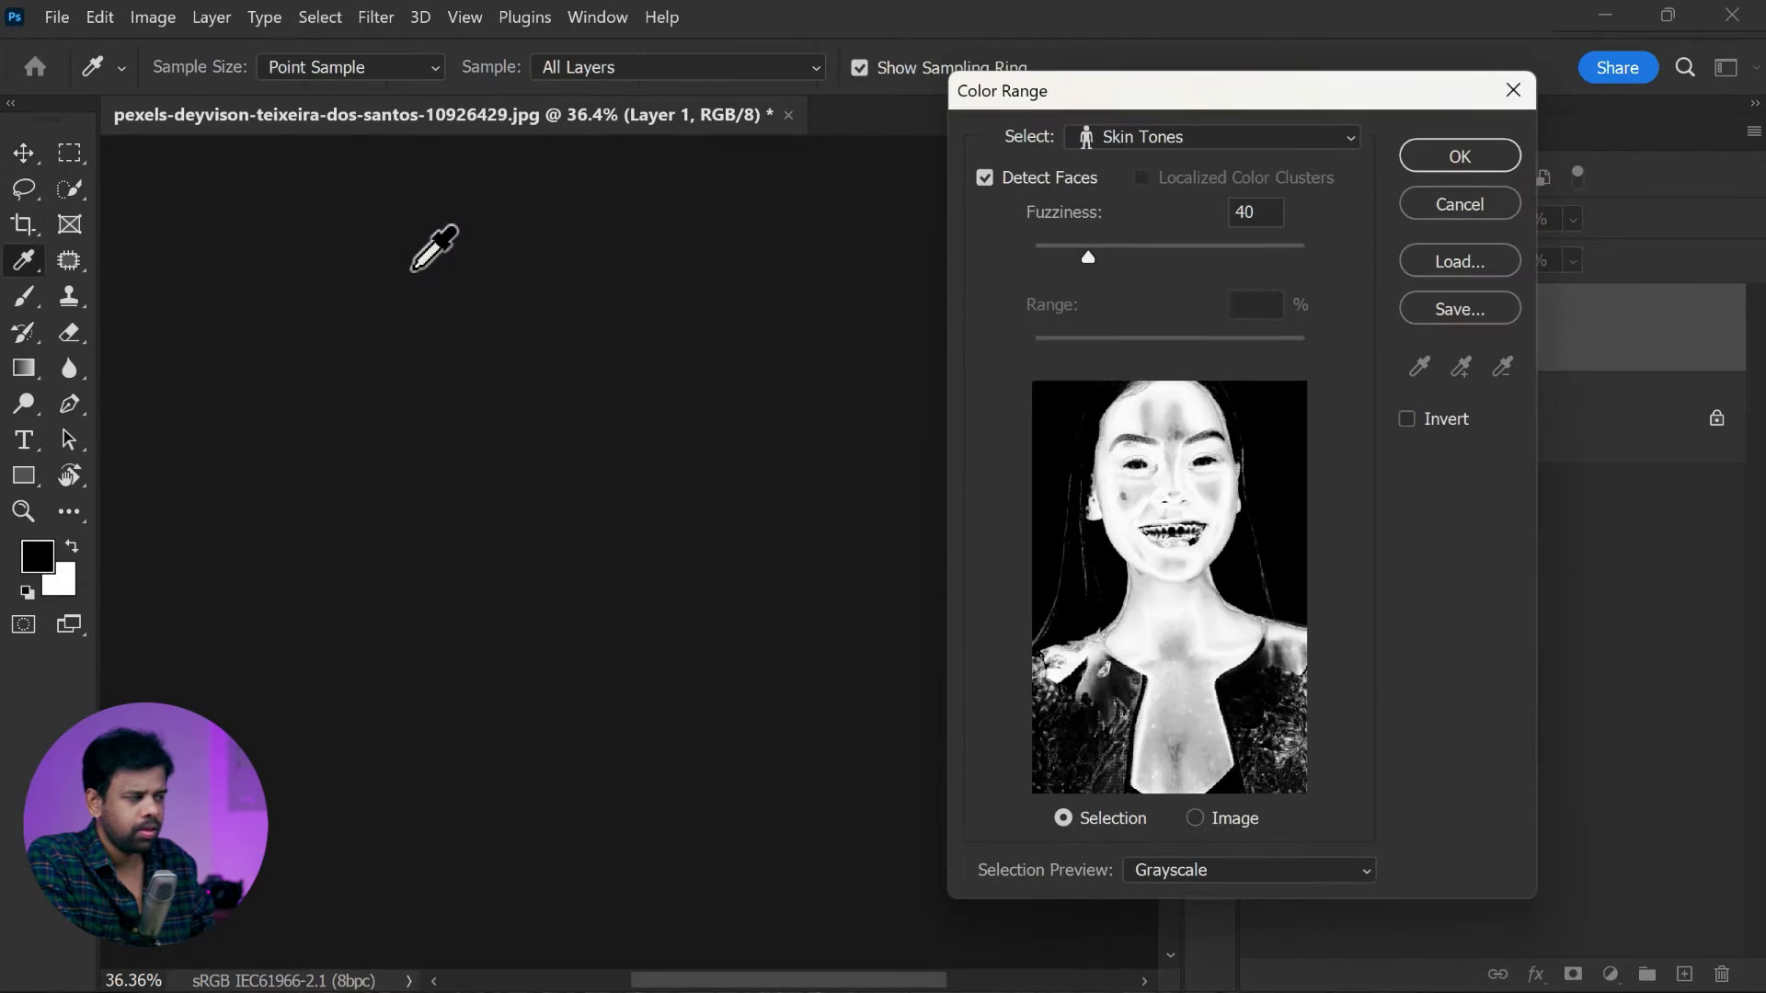
click(1196, 138)
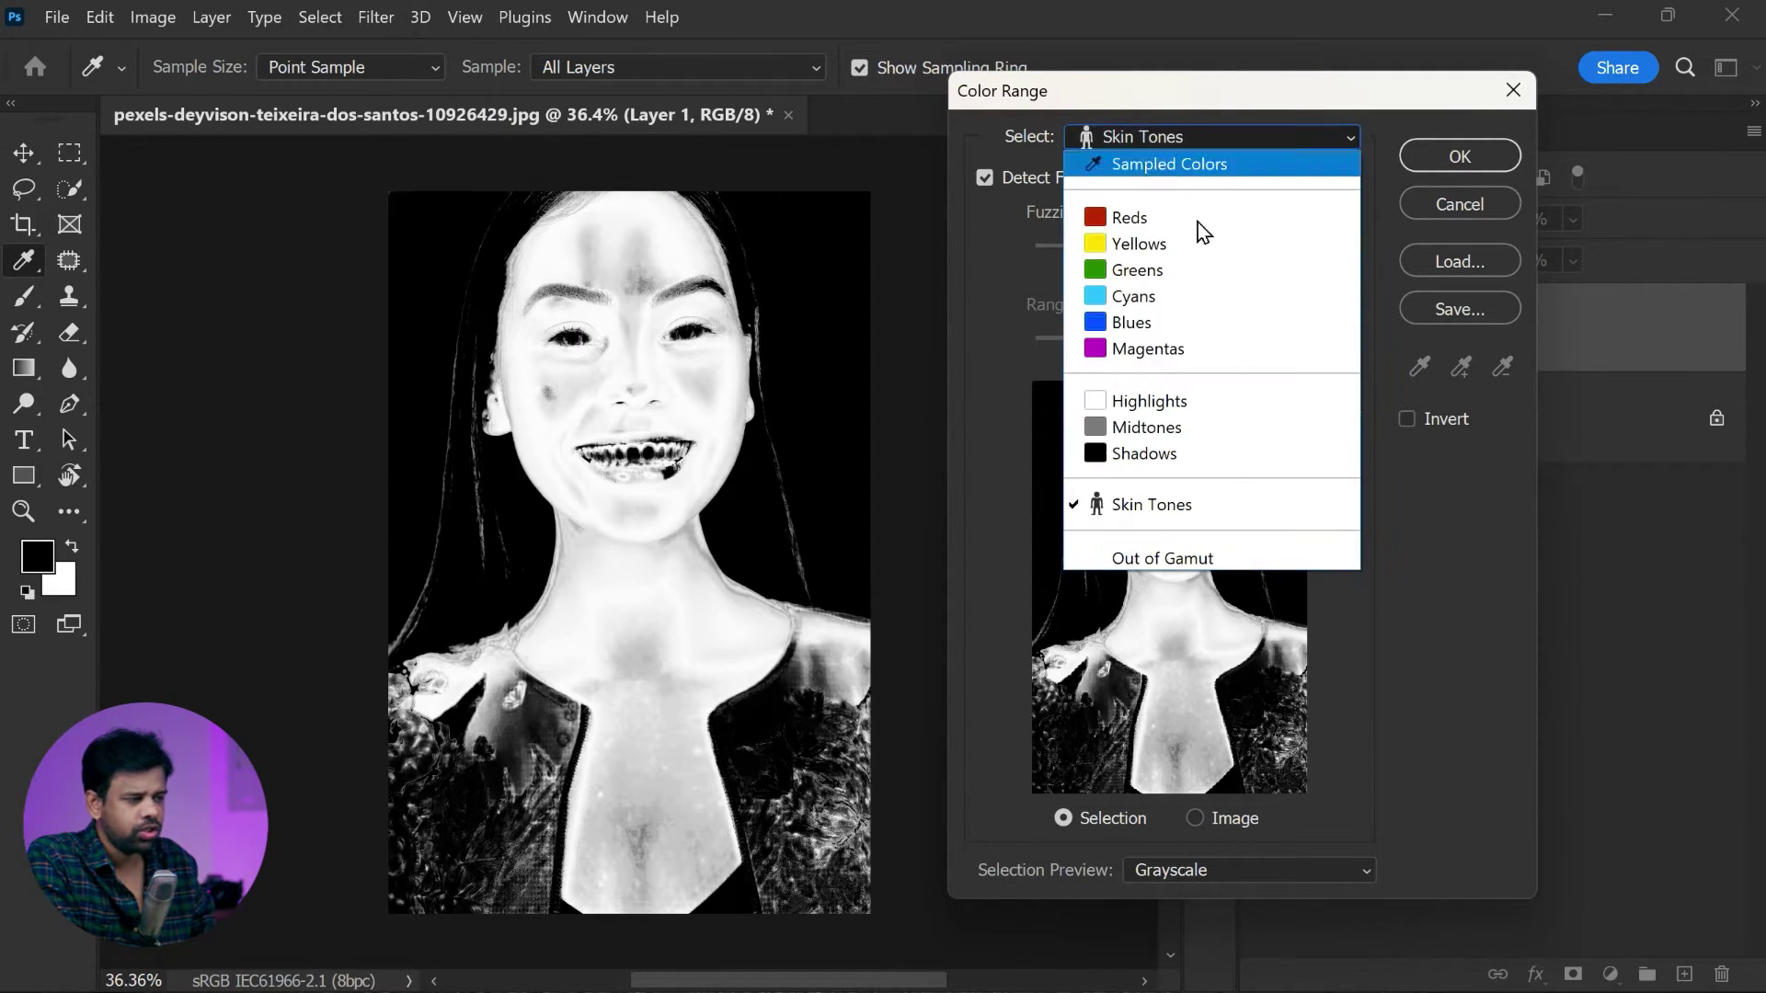
click(1228, 504)
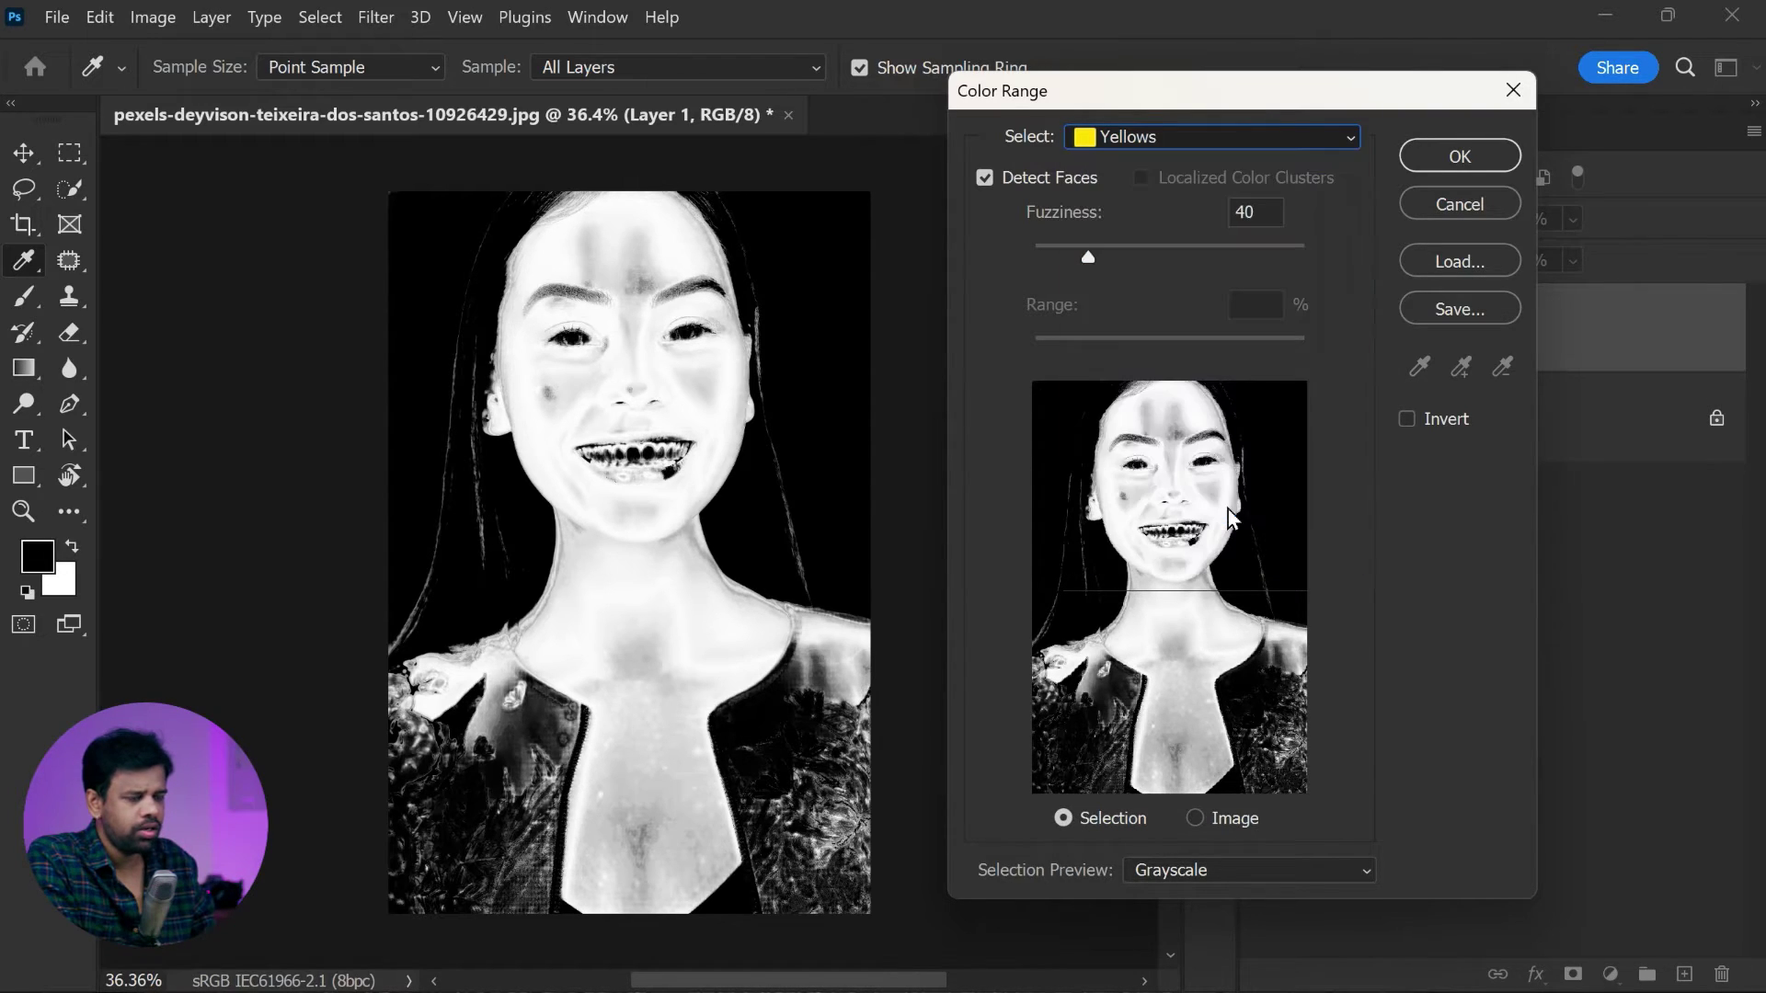
click(987, 179)
click(987, 179)
mouse_move(1088, 256)
mouse_down()
mouse_move(1057, 258)
mouse_move(1113, 261)
mouse_move(1076, 267)
mouse_move(1096, 276)
mouse_up()
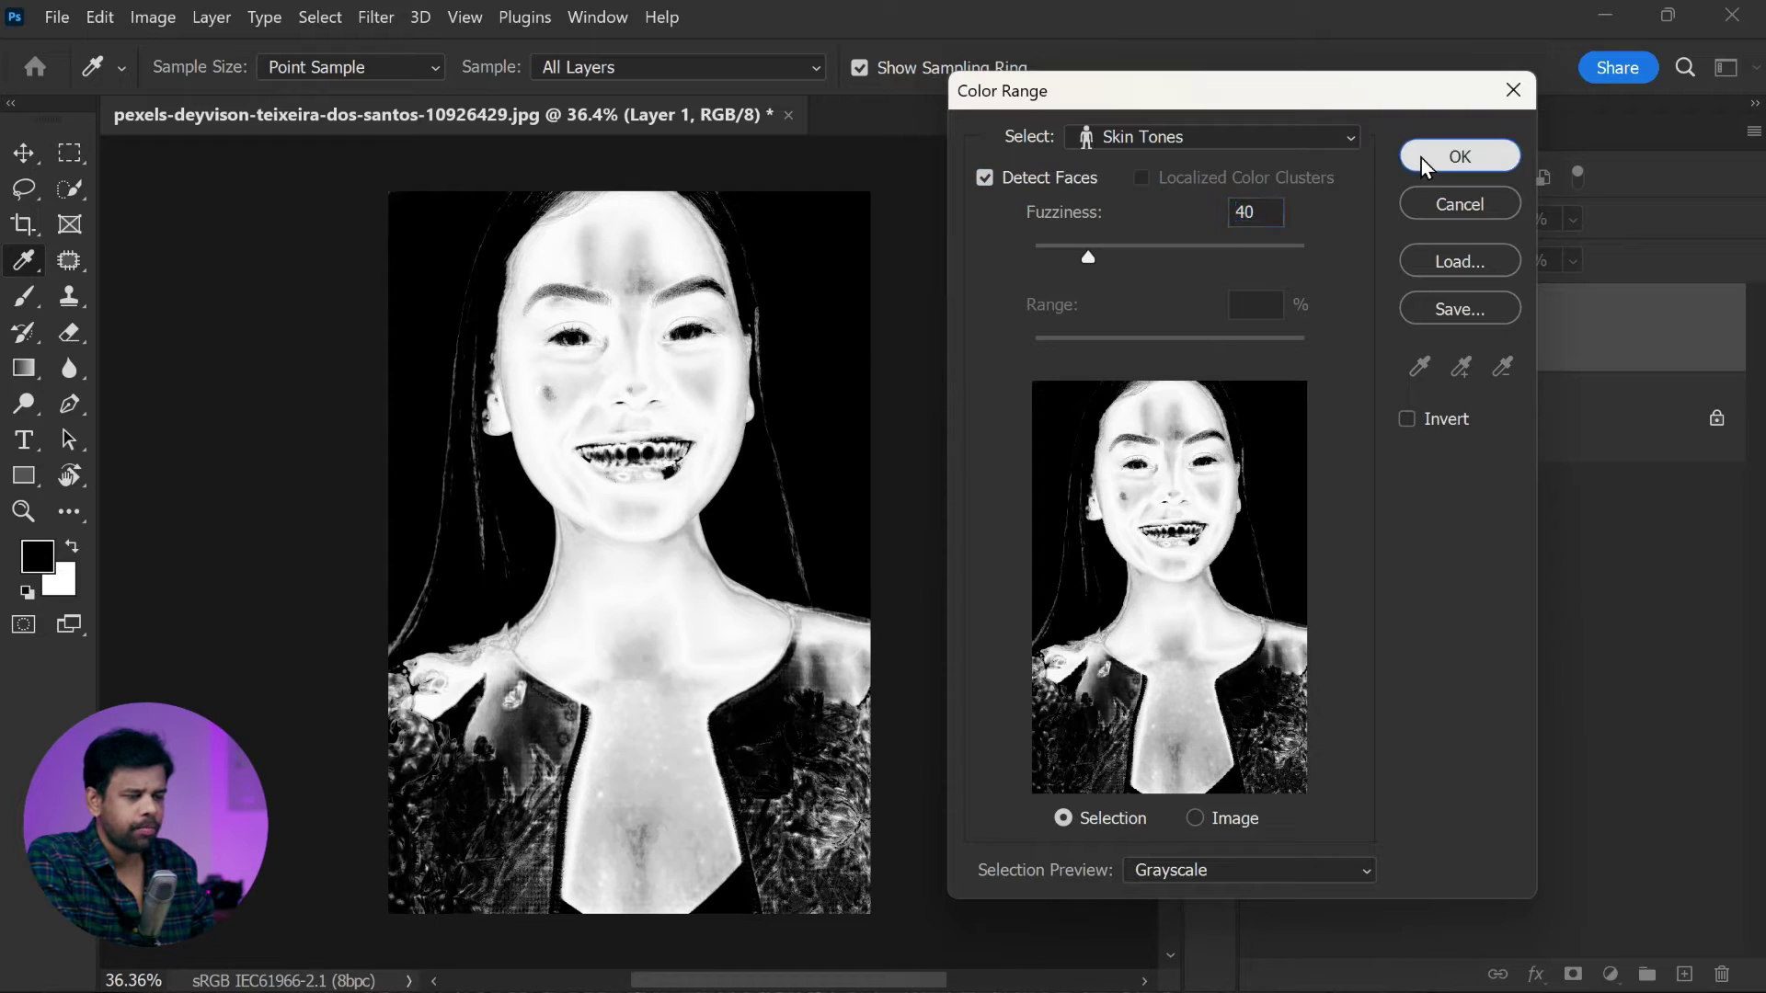
click(1460, 156)
key(v)
click(1572, 974)
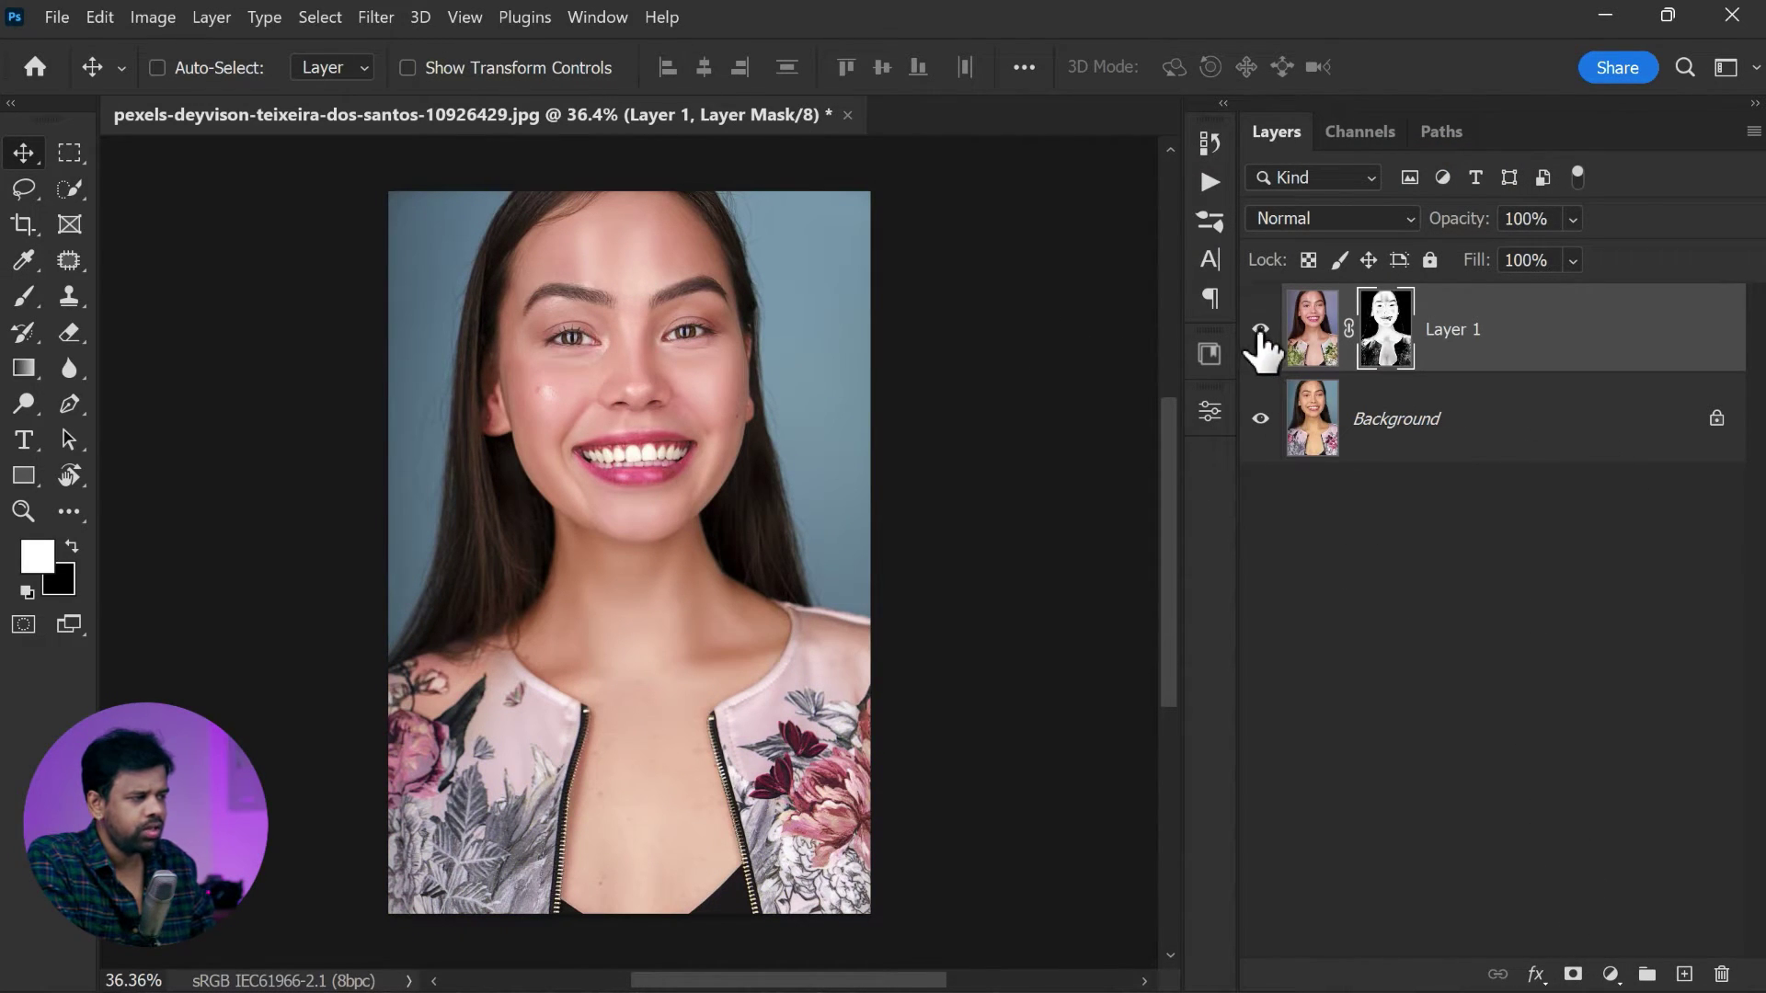
Step: Paint black on Layer 1's mask over the left shoulder to remove the stray colour
click(1260, 329)
click(1260, 329)
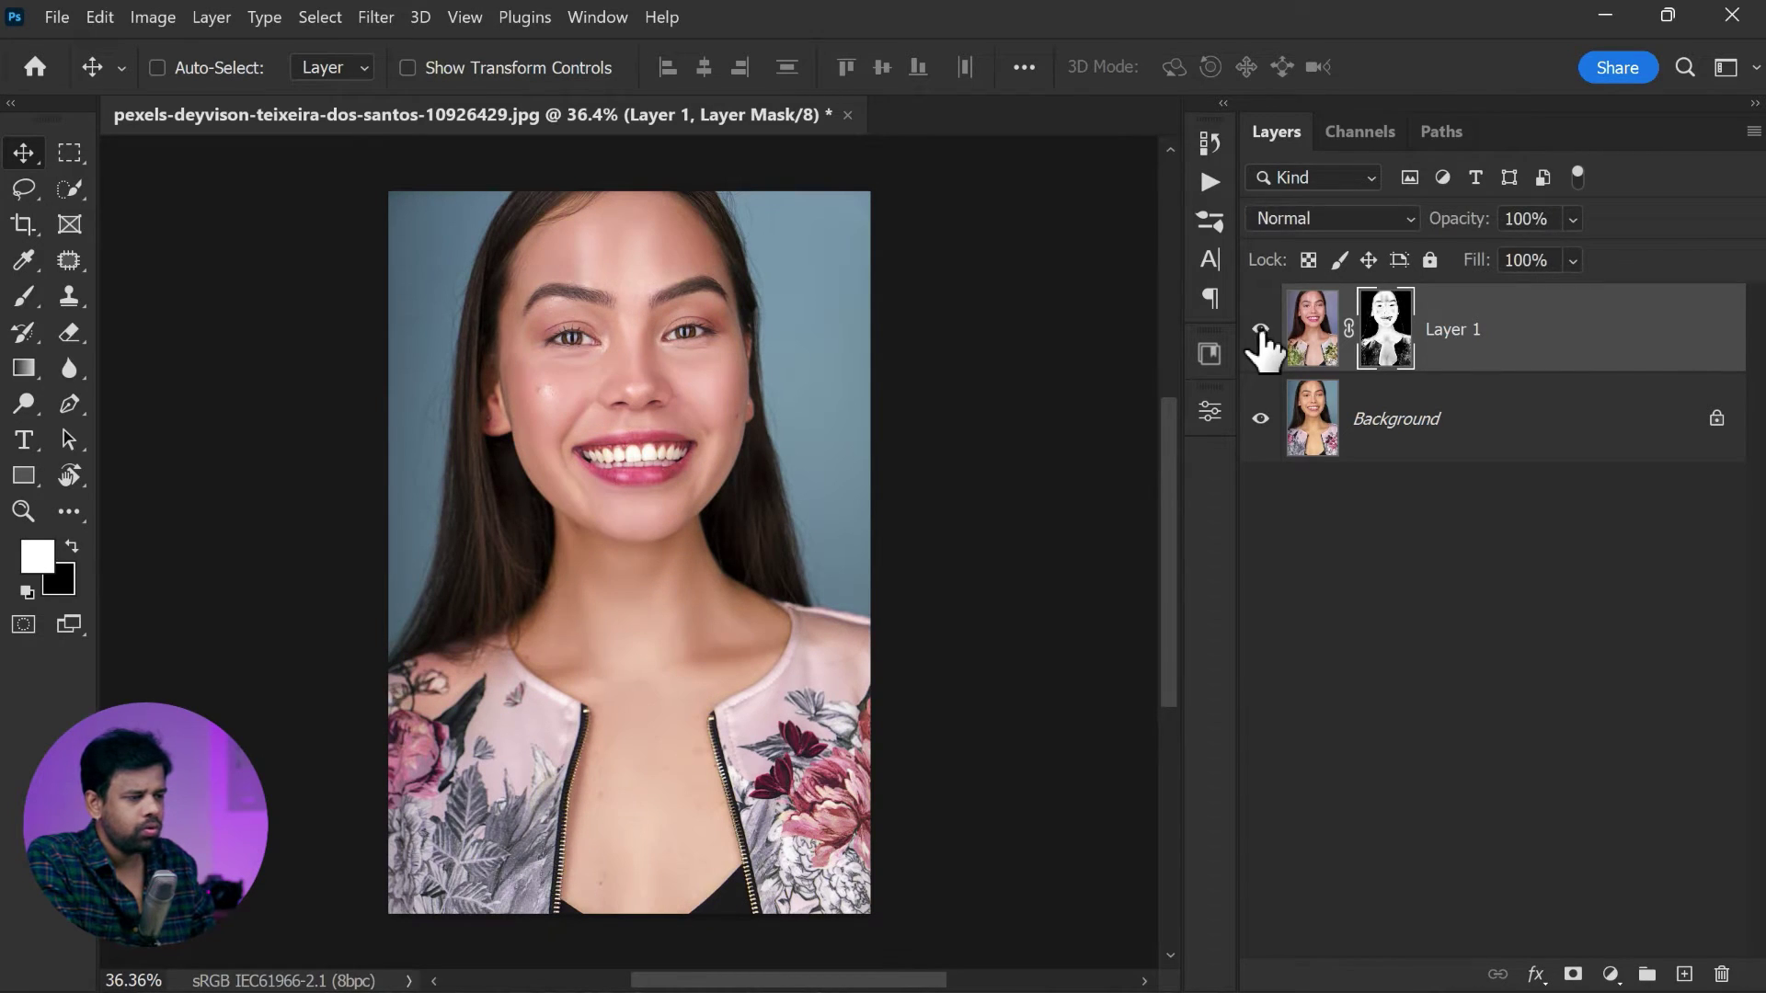
click(23, 296)
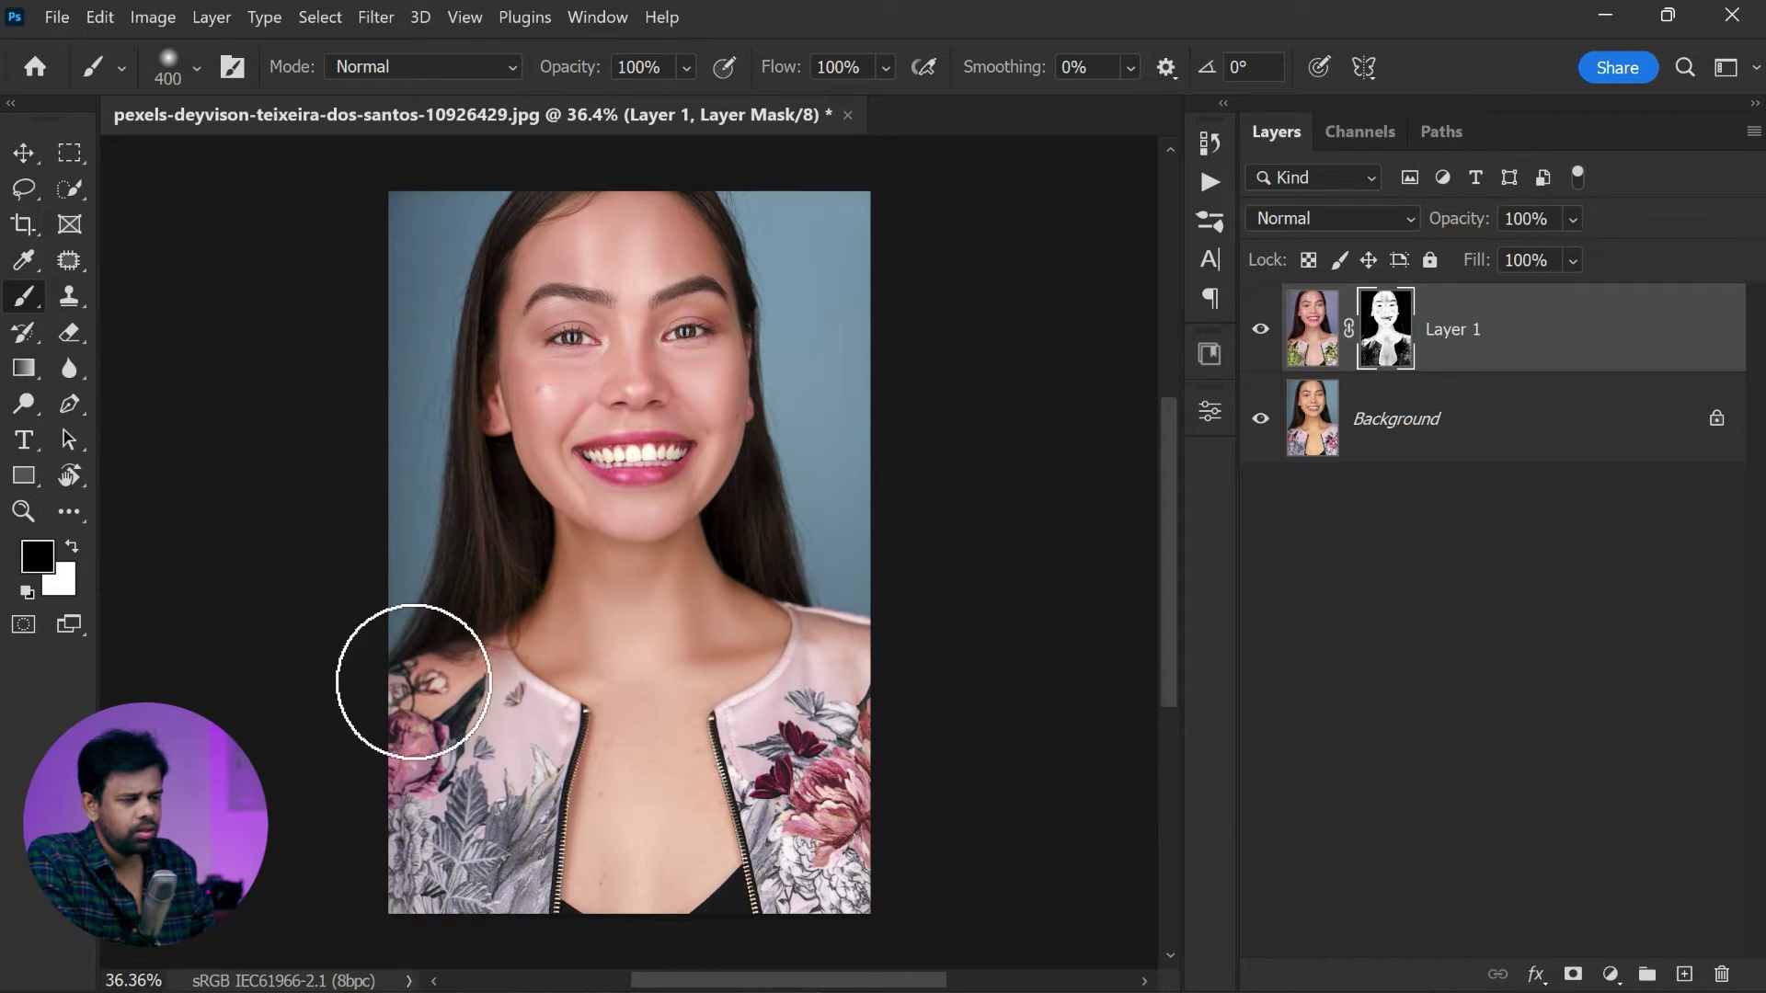
mouse_move(413, 678)
mouse_down()
mouse_move(462, 679)
mouse_move(433, 821)
mouse_move(489, 907)
mouse_up()
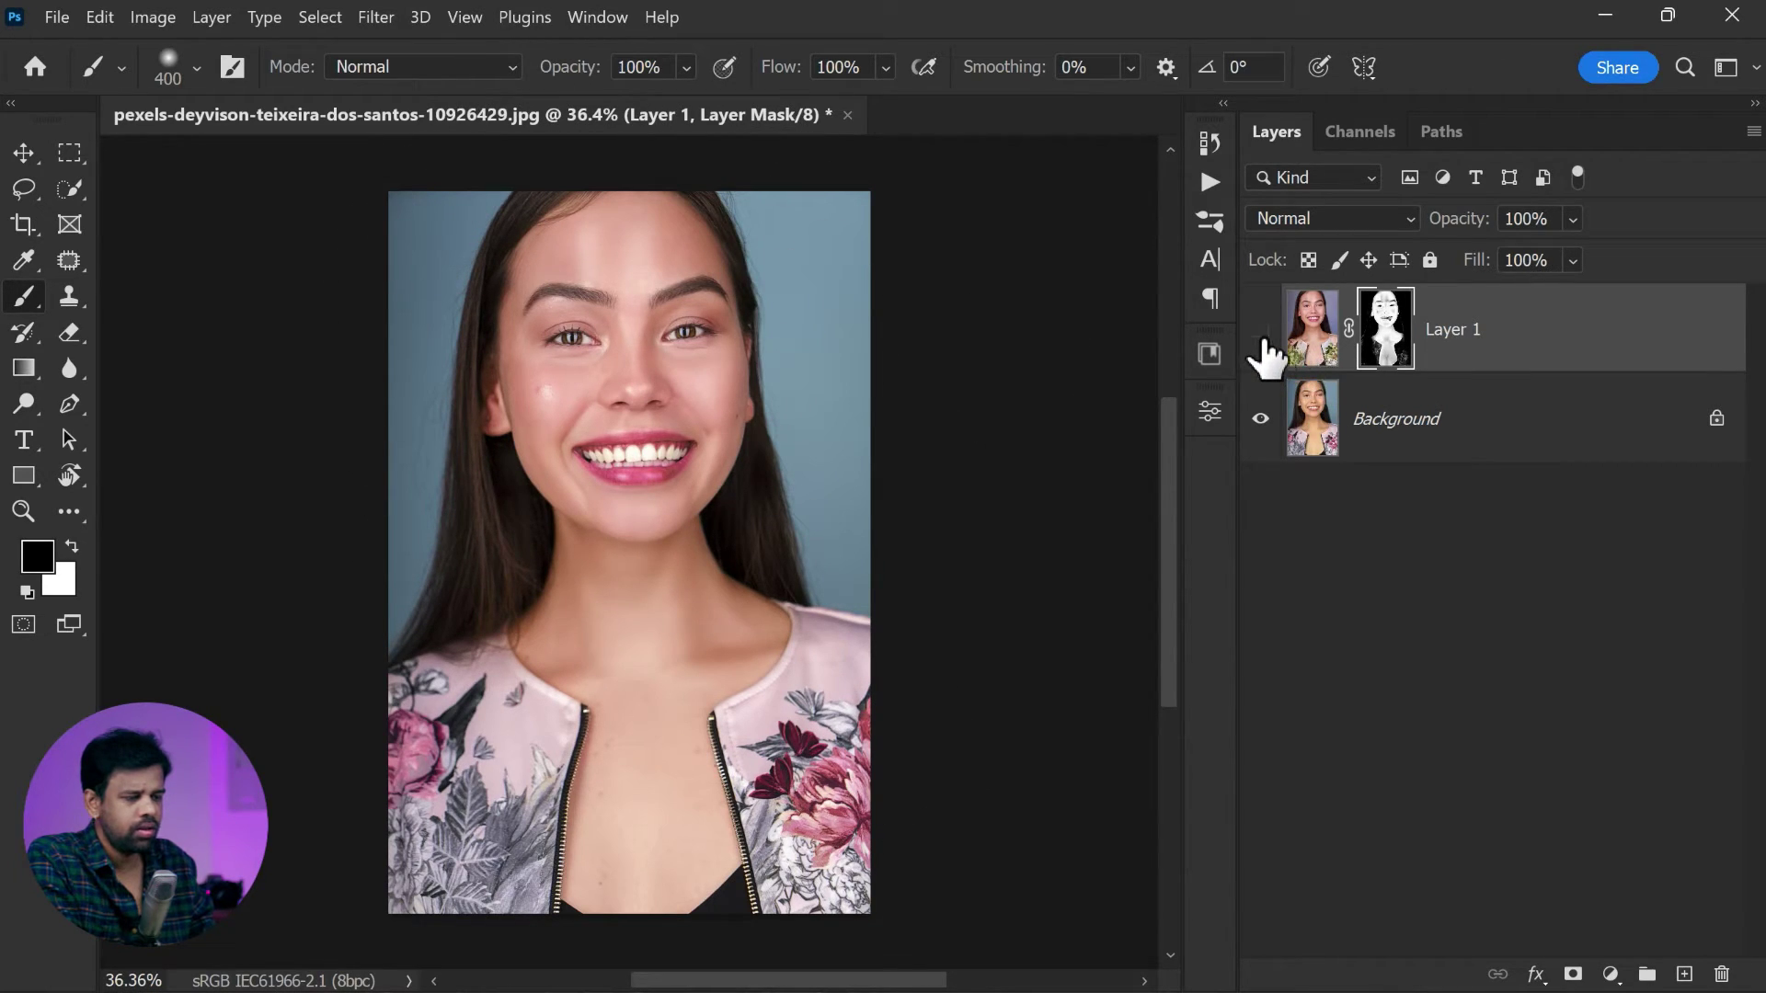
Step: Toggle Layer 1's visibility to compare the portrait before and after the mask edit
click(1262, 333)
click(1262, 332)
click(1262, 333)
click(1262, 333)
click(1262, 333)
click(1262, 333)
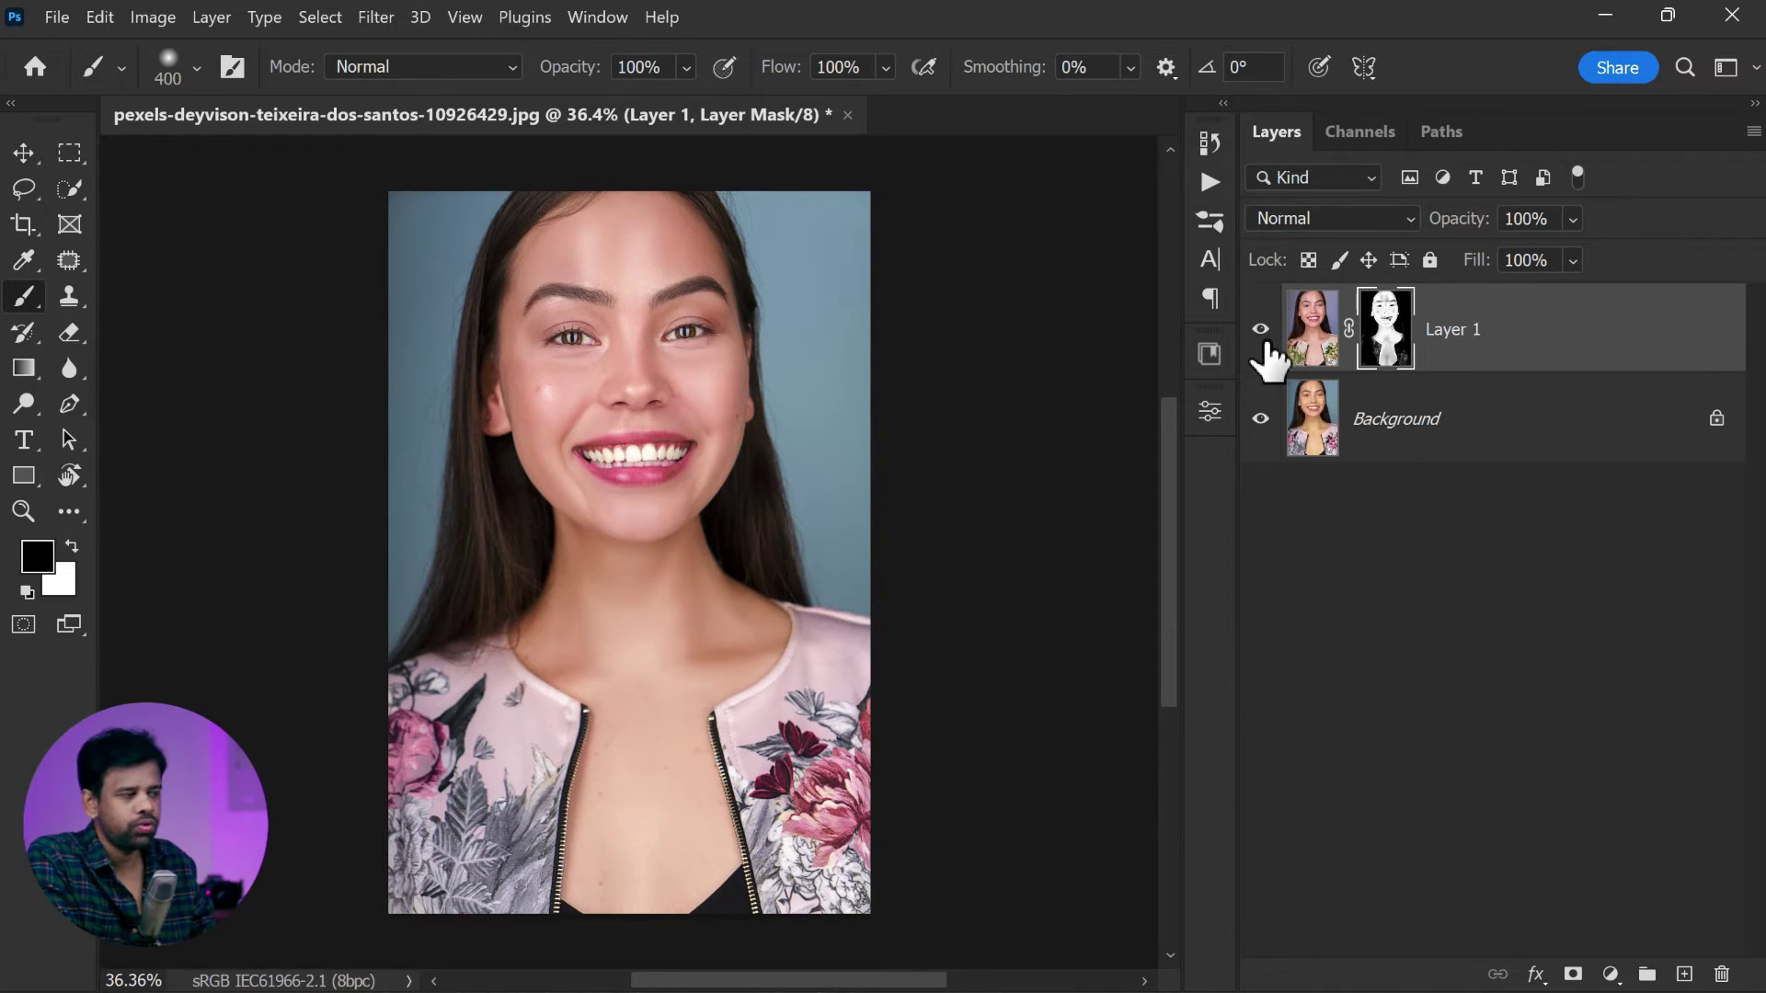
Step: Start renaming Layer 1, typing 'Neural Filt' as its new name
double_click(1461, 328)
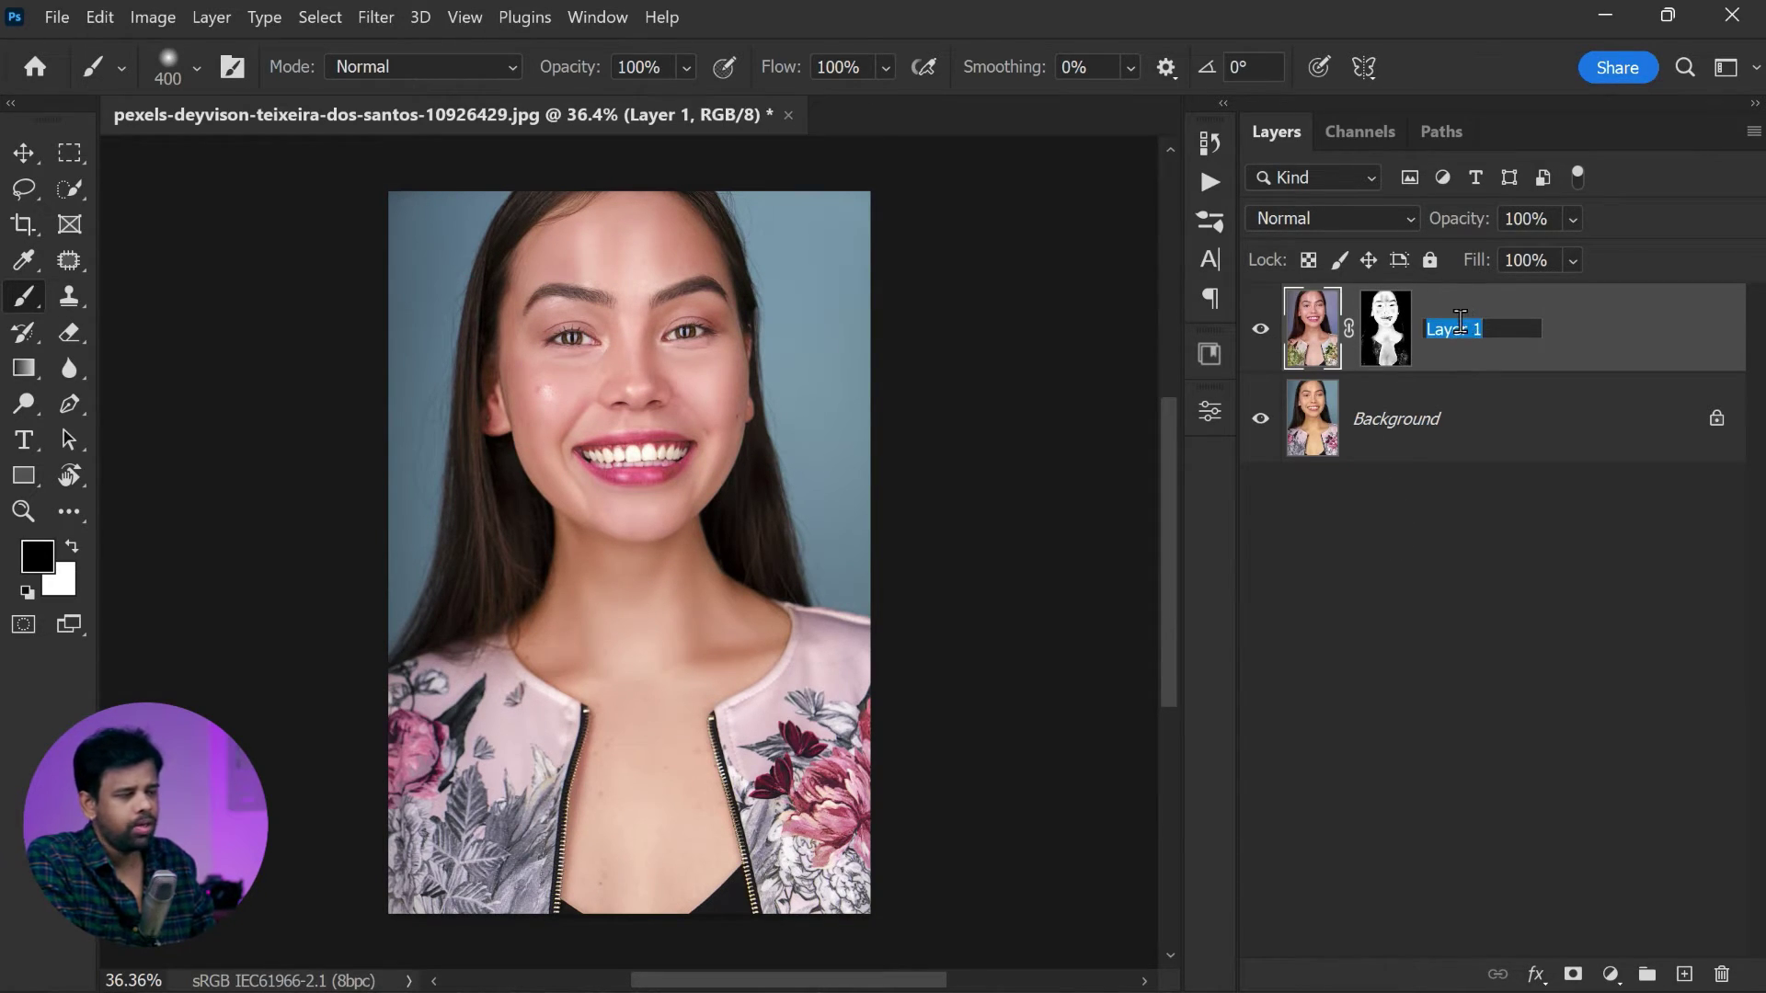
text(Neural)
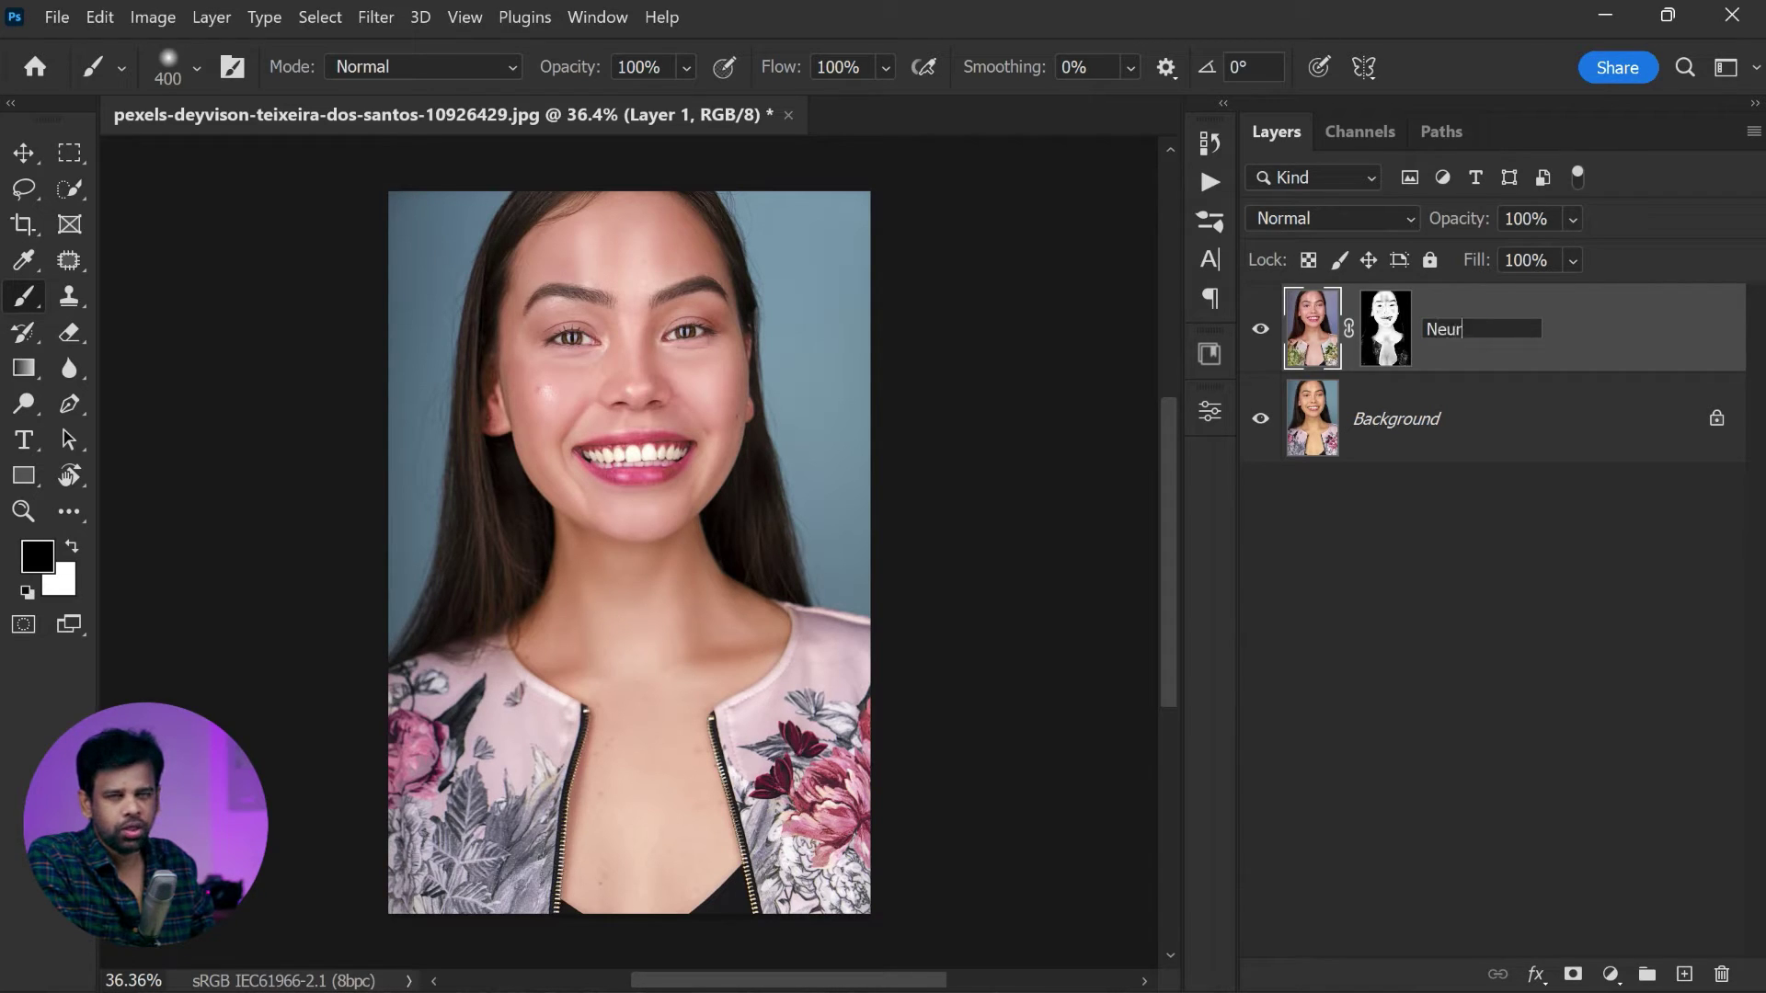
text( Filter)
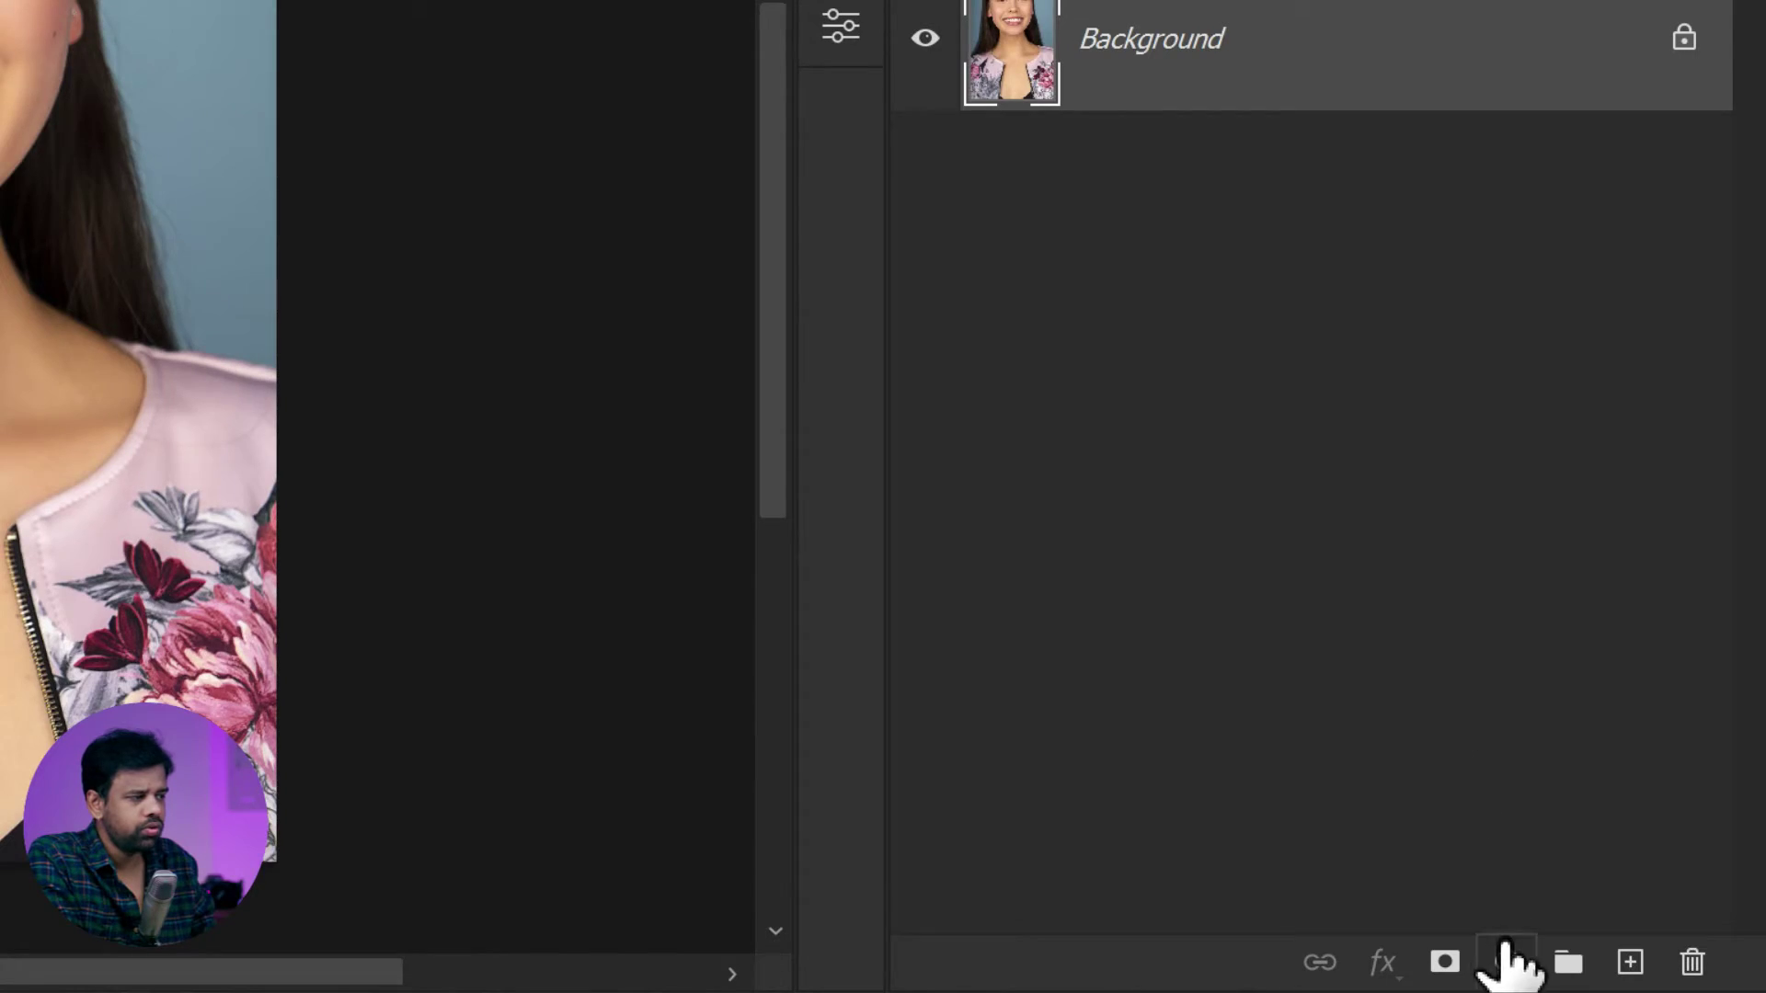
Step: Add a Selective Color adjustment layer and set its Yellows to Cyan -44 and Yellow -38
click(1611, 974)
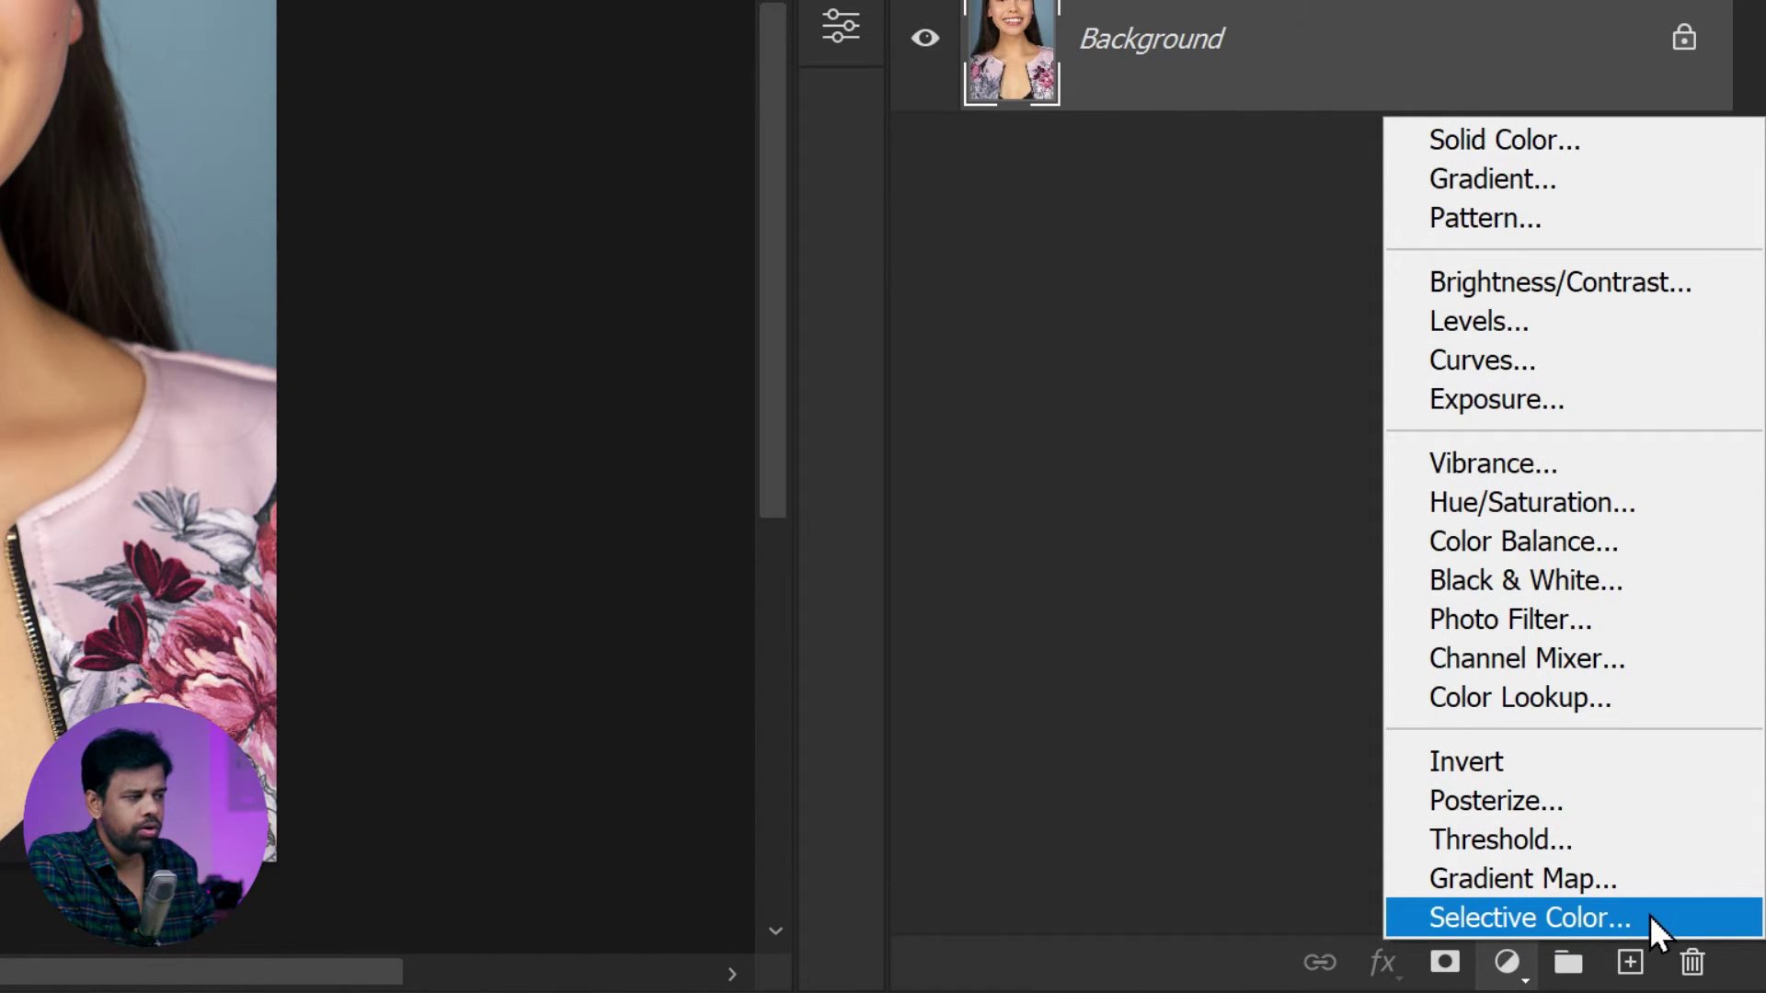
click(1670, 916)
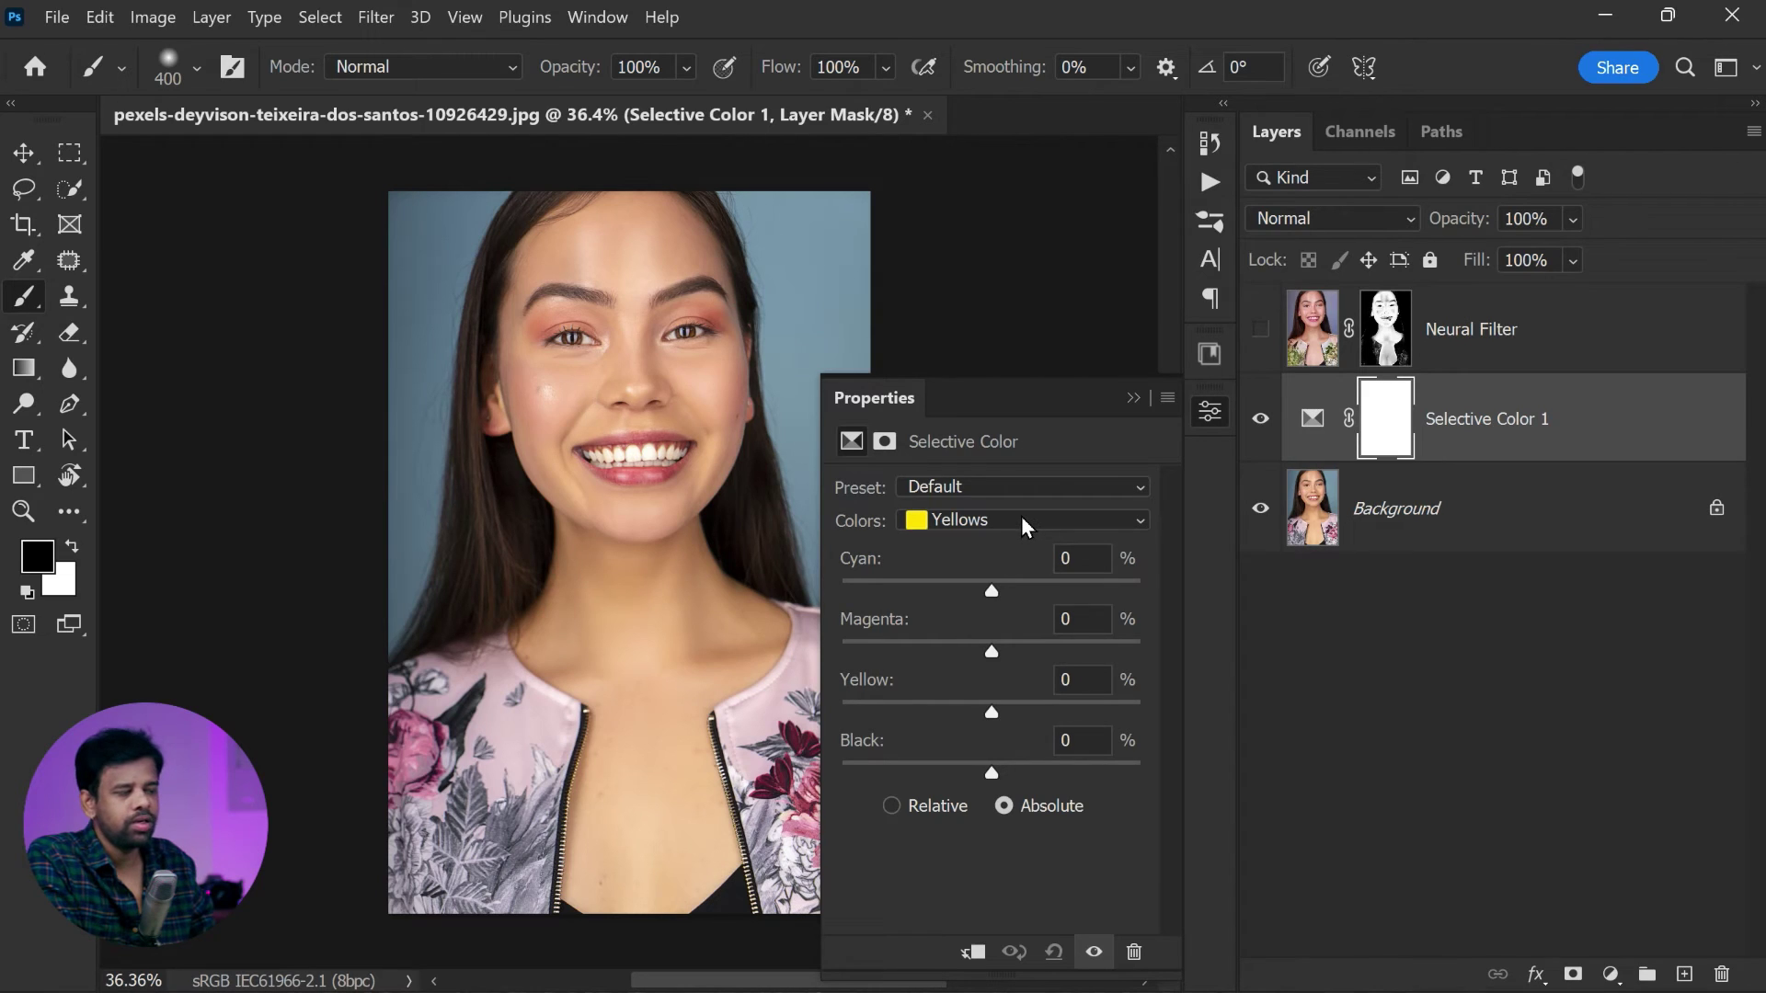
click(1011, 195)
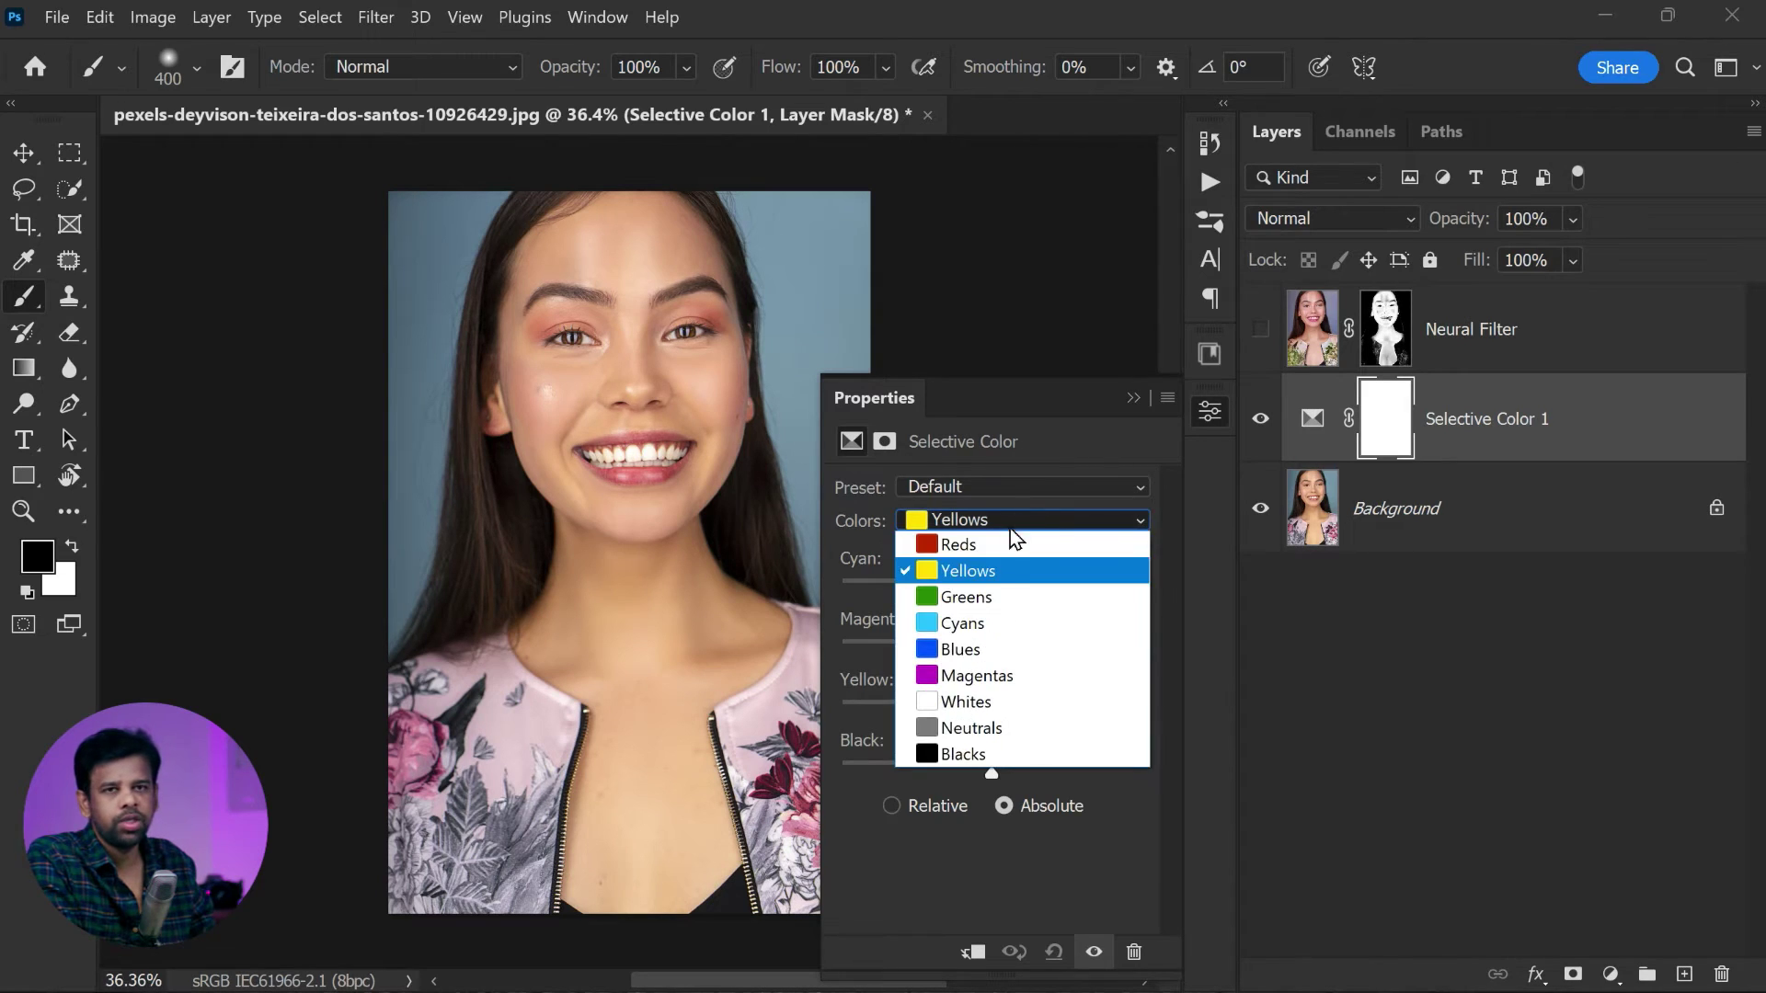
click(1003, 541)
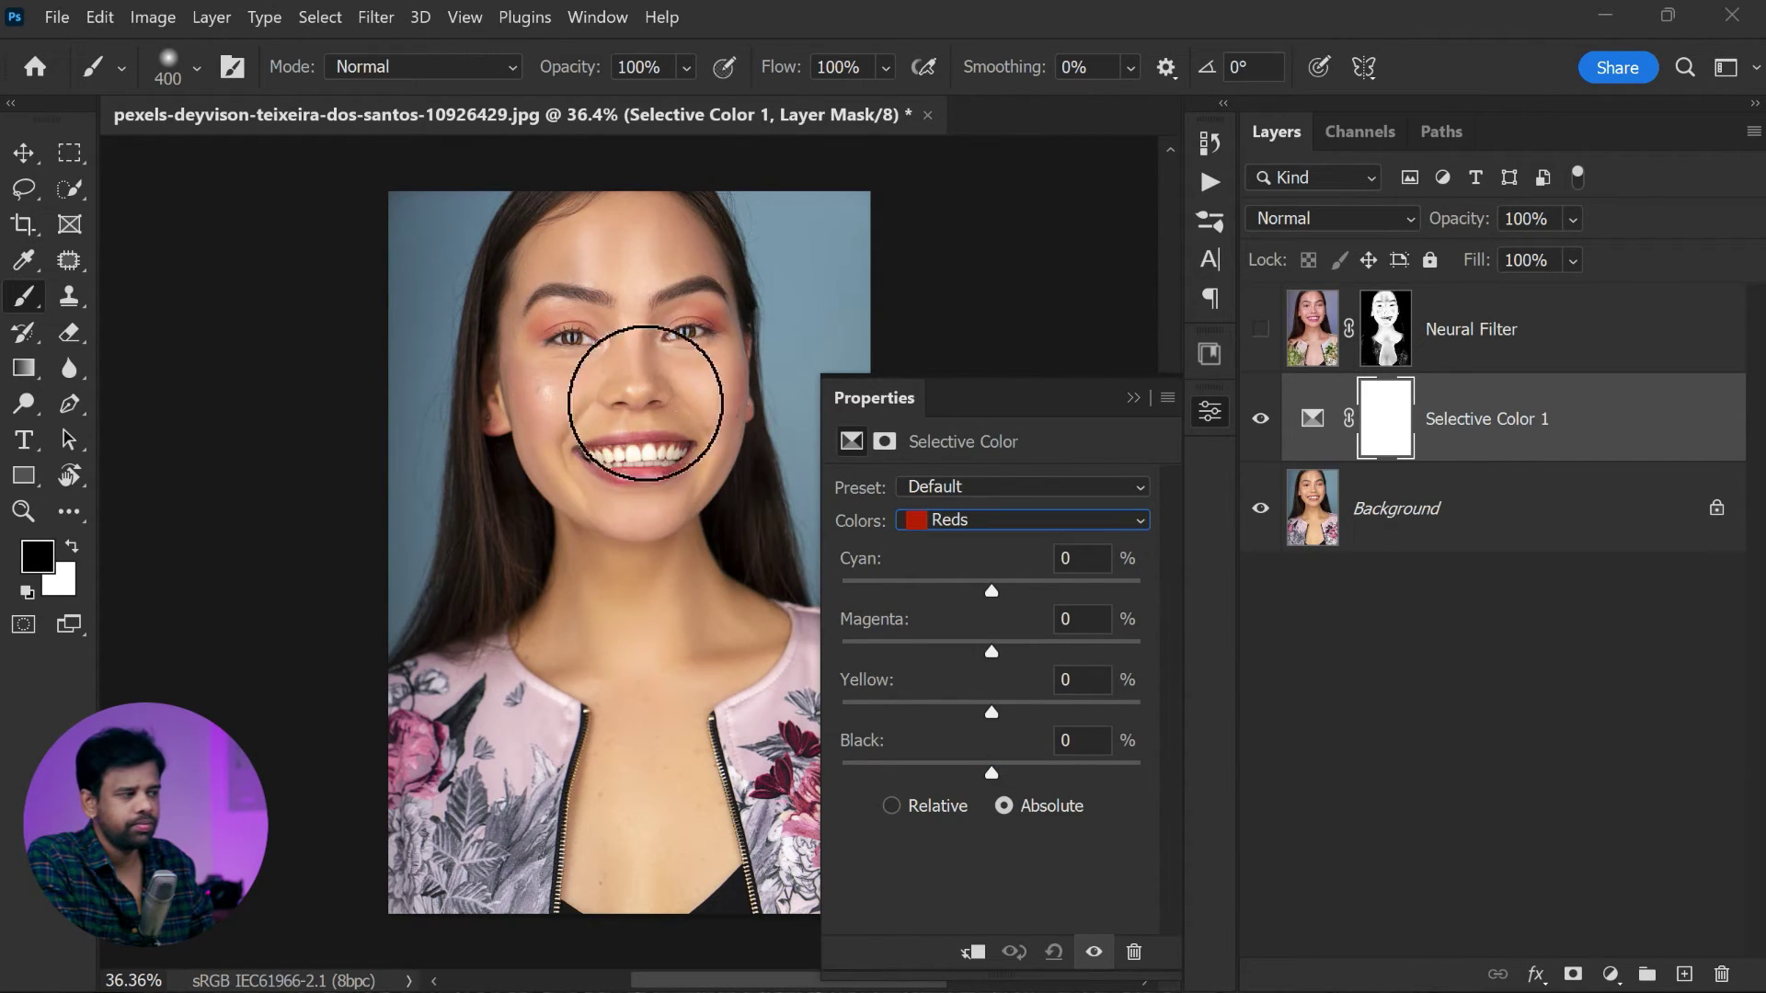
click(988, 521)
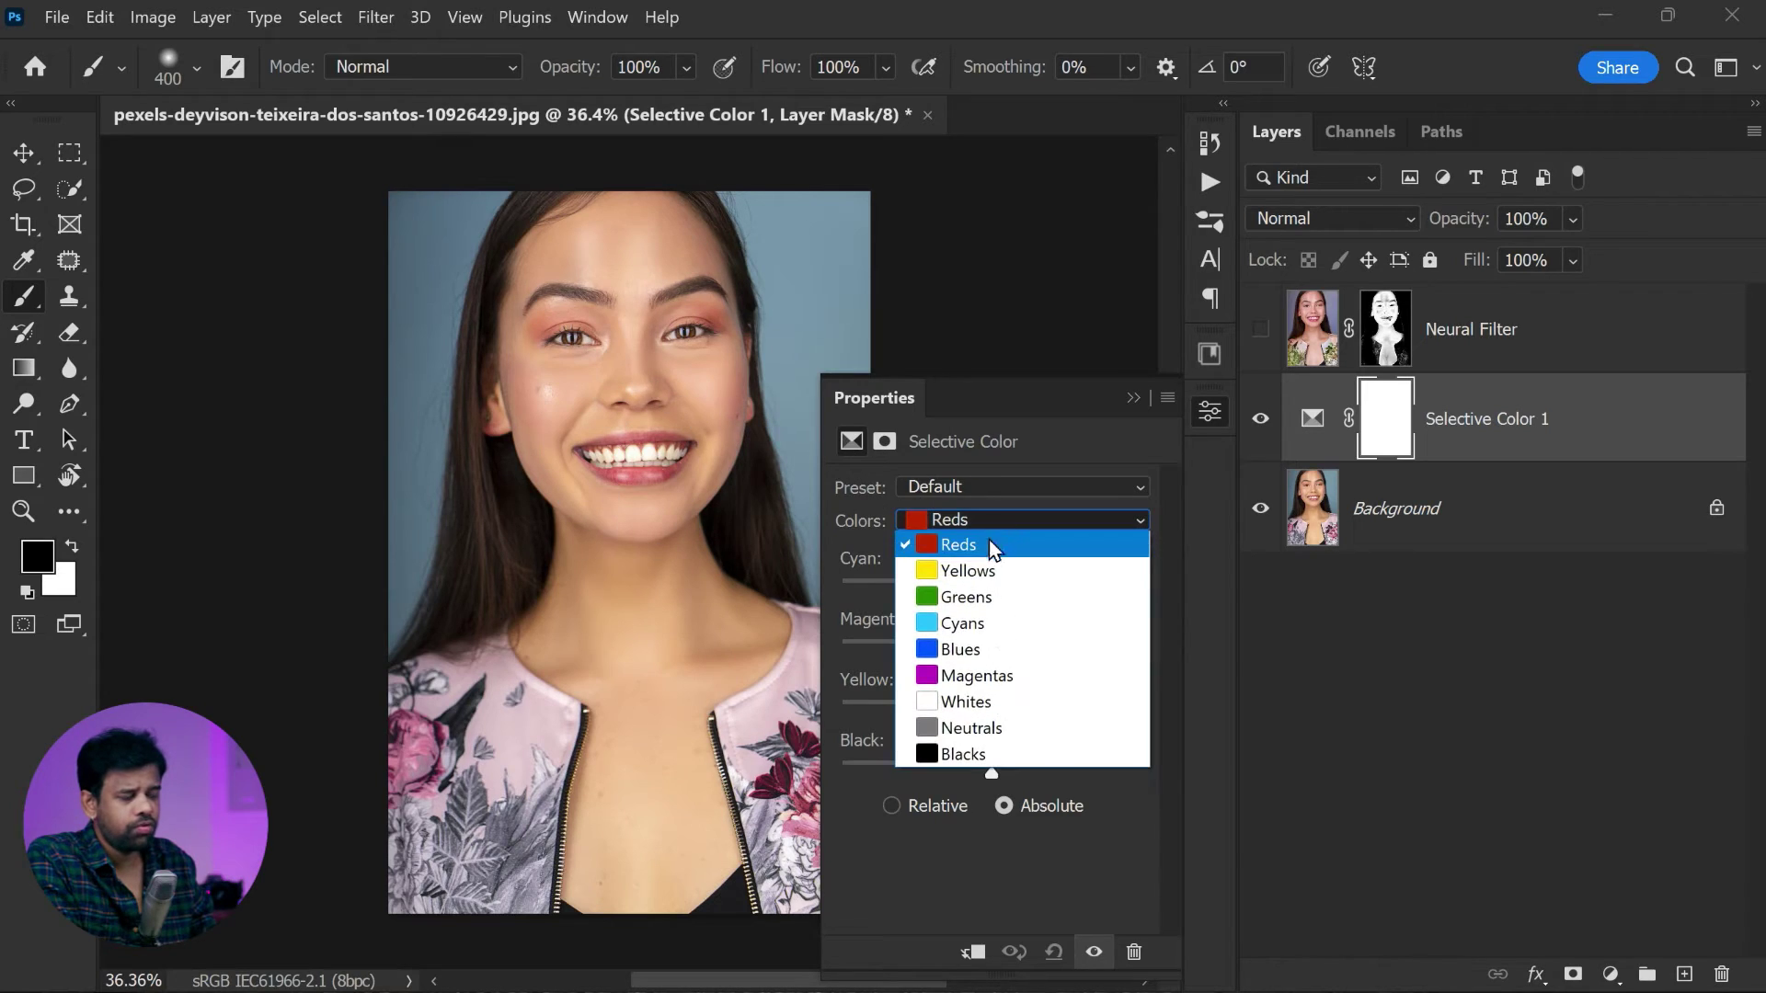
click(990, 568)
drag(992, 713, 936, 714)
drag(989, 594, 926, 600)
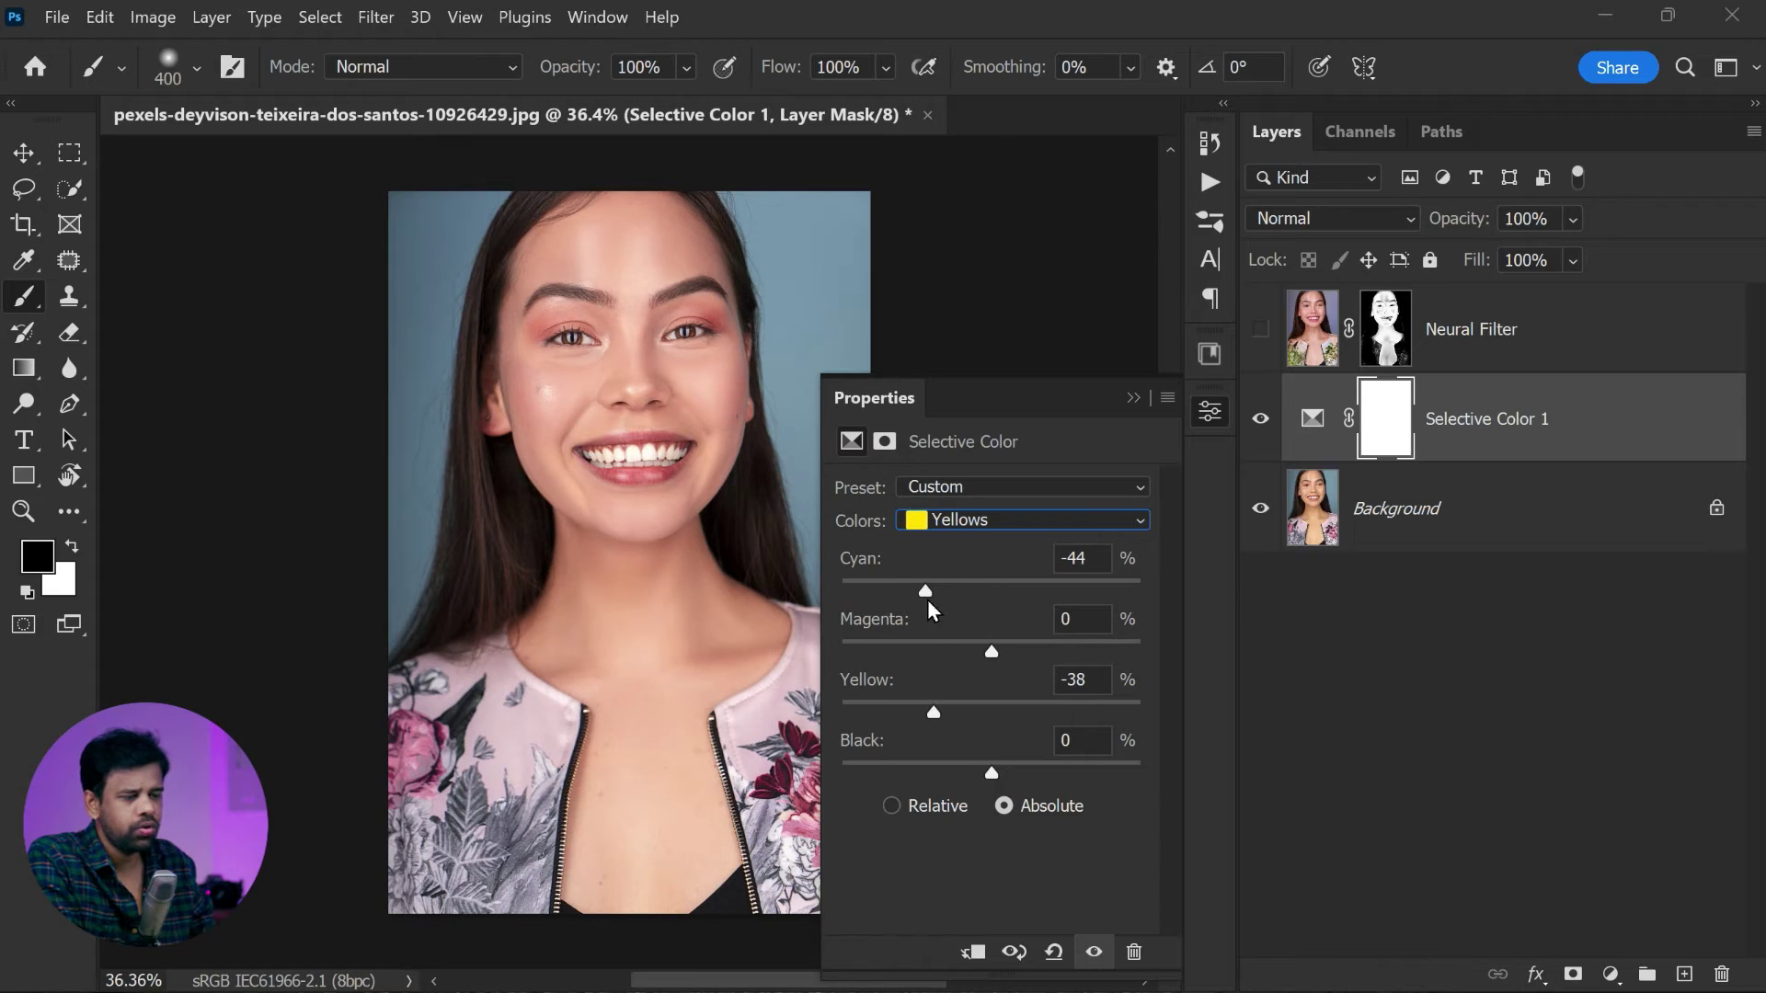
mouse_move(990, 768)
mouse_down()
mouse_move(1050, 769)
mouse_move(1014, 769)
mouse_up()
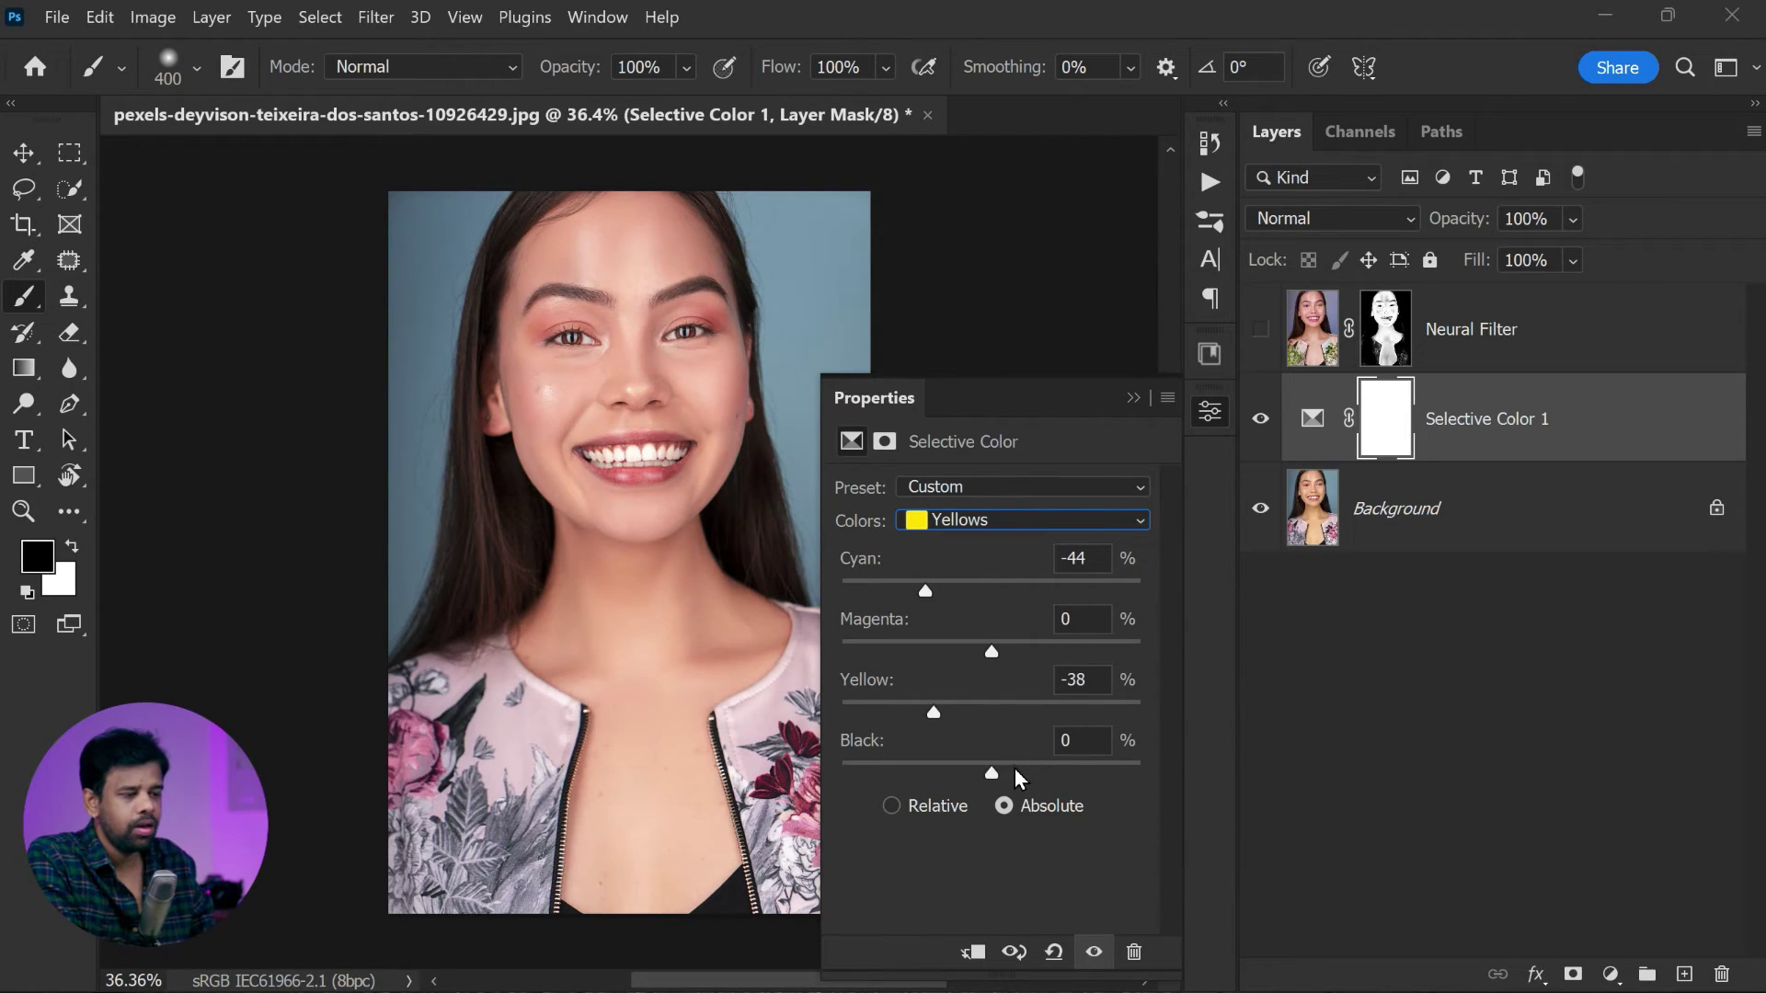
Step: Set the Selective Color Reds to Cyan -6 and Black +18
click(984, 528)
click(985, 546)
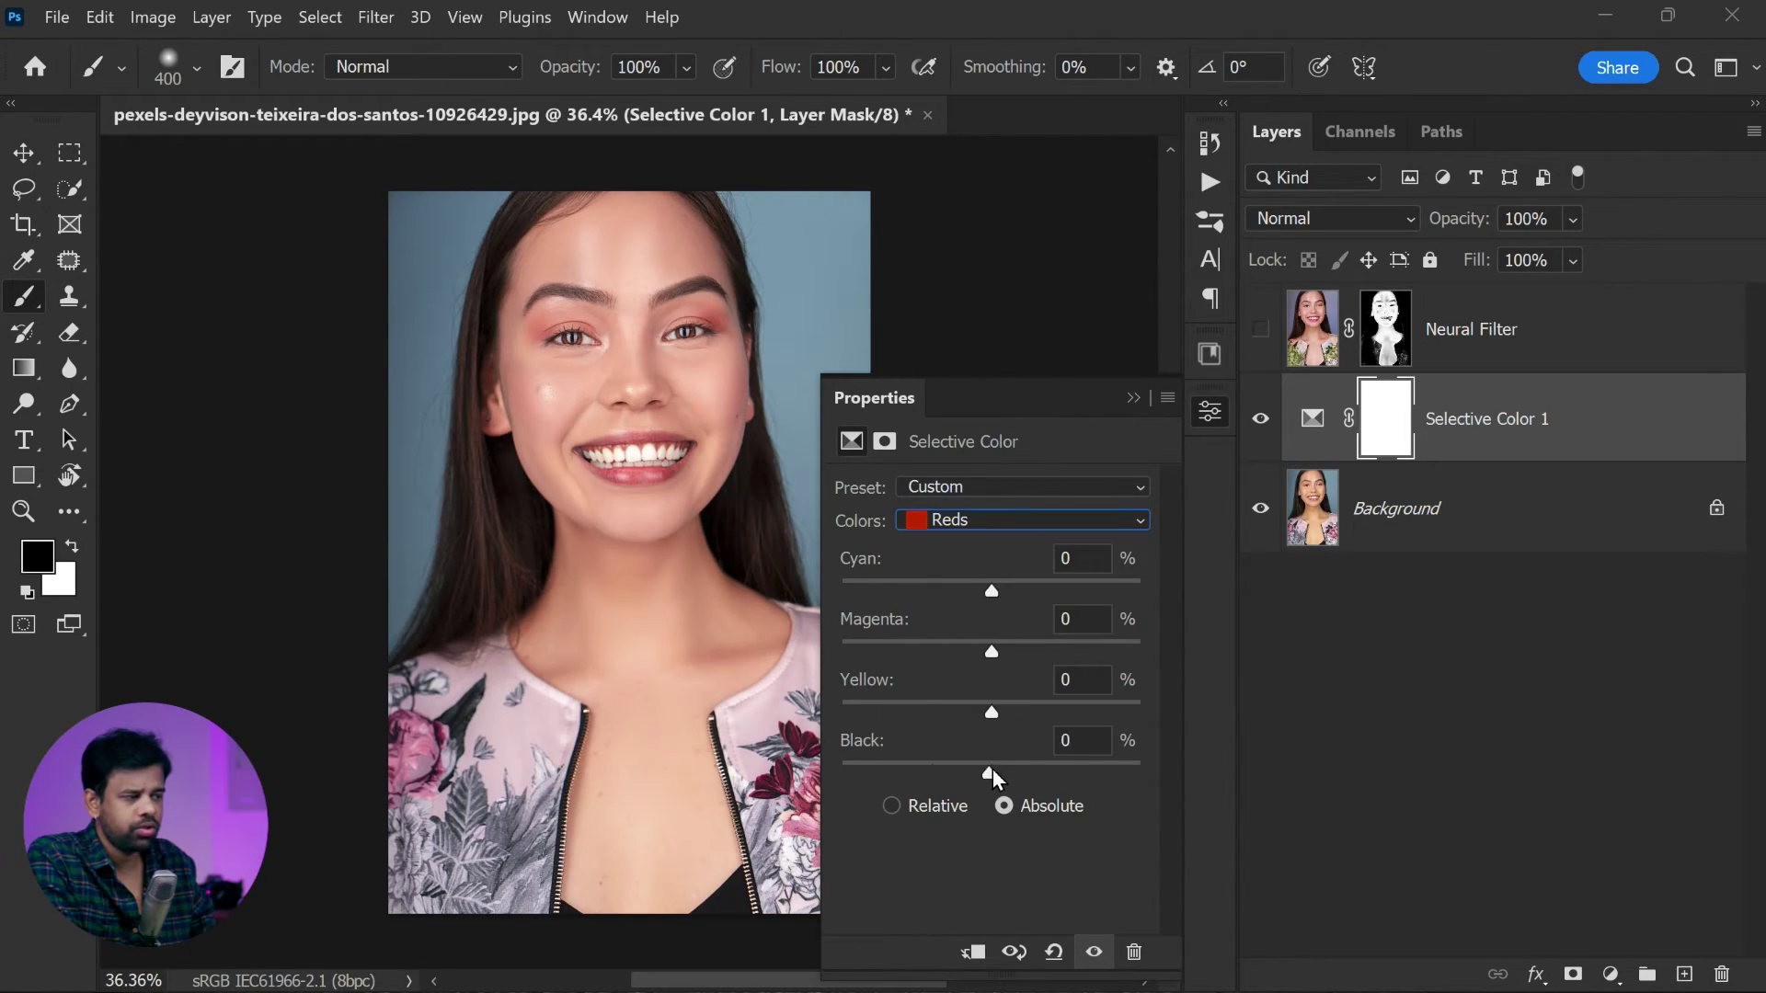
drag(992, 769, 1019, 773)
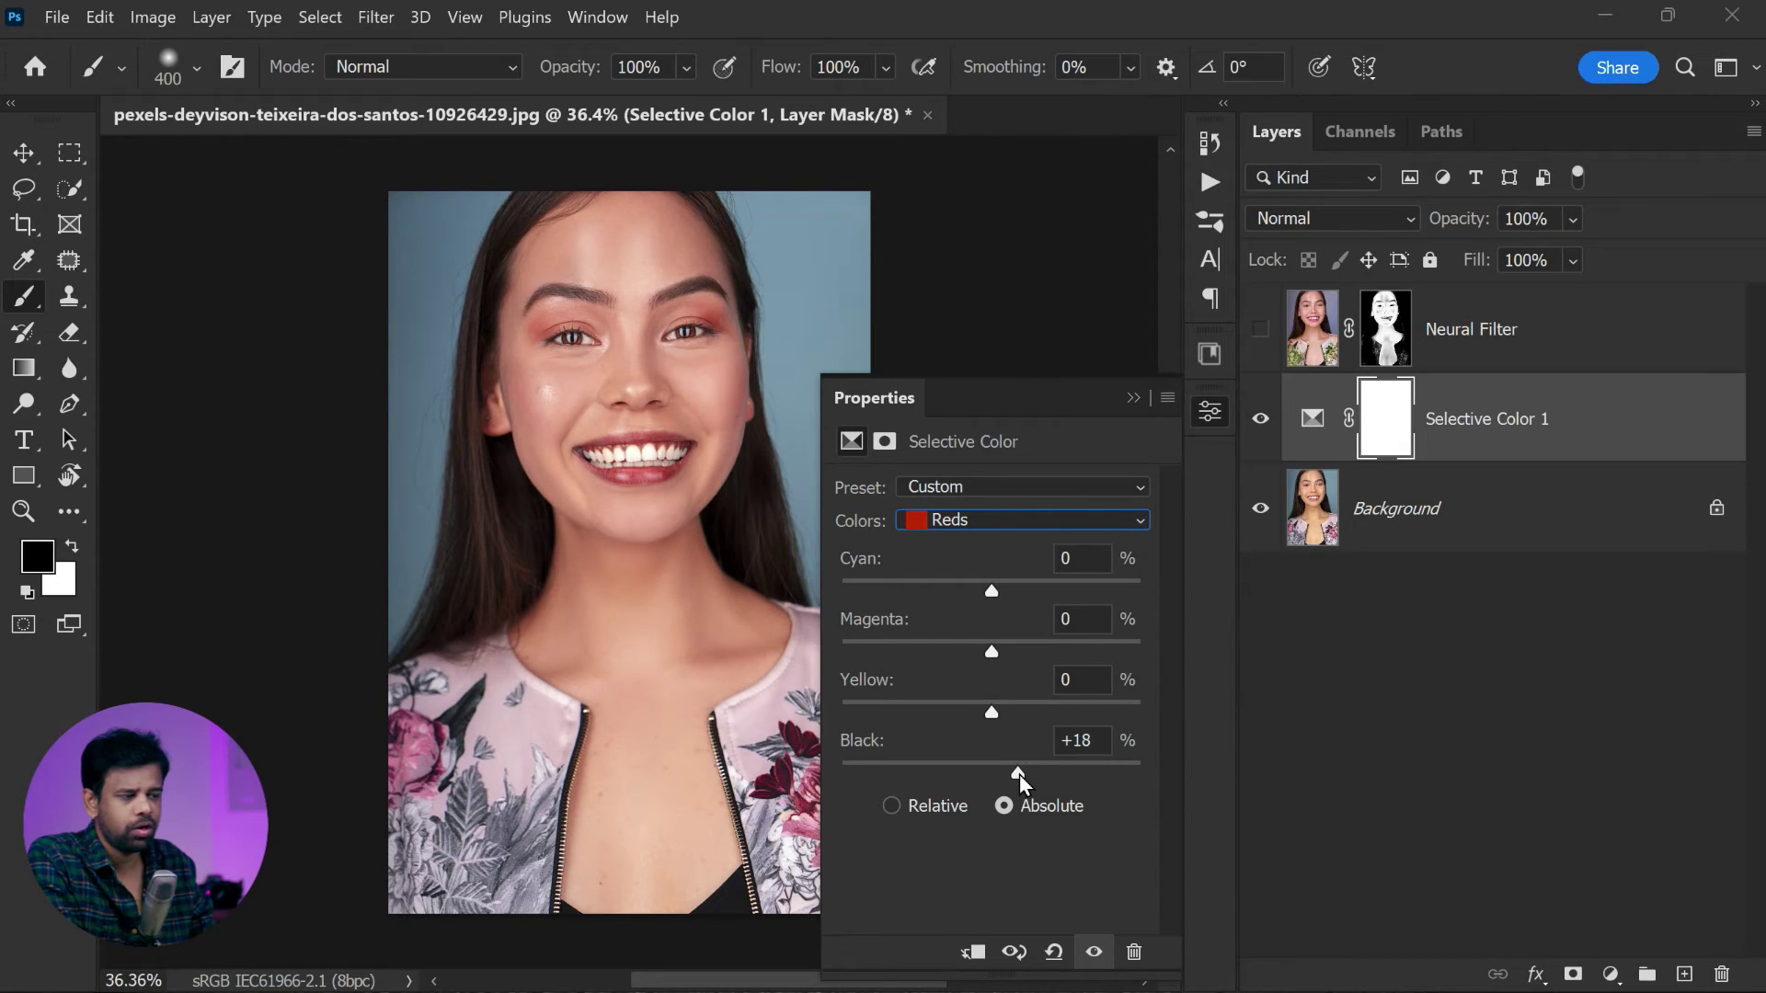
mouse_move(991, 589)
mouse_down()
mouse_move(1006, 592)
mouse_move(984, 596)
mouse_up()
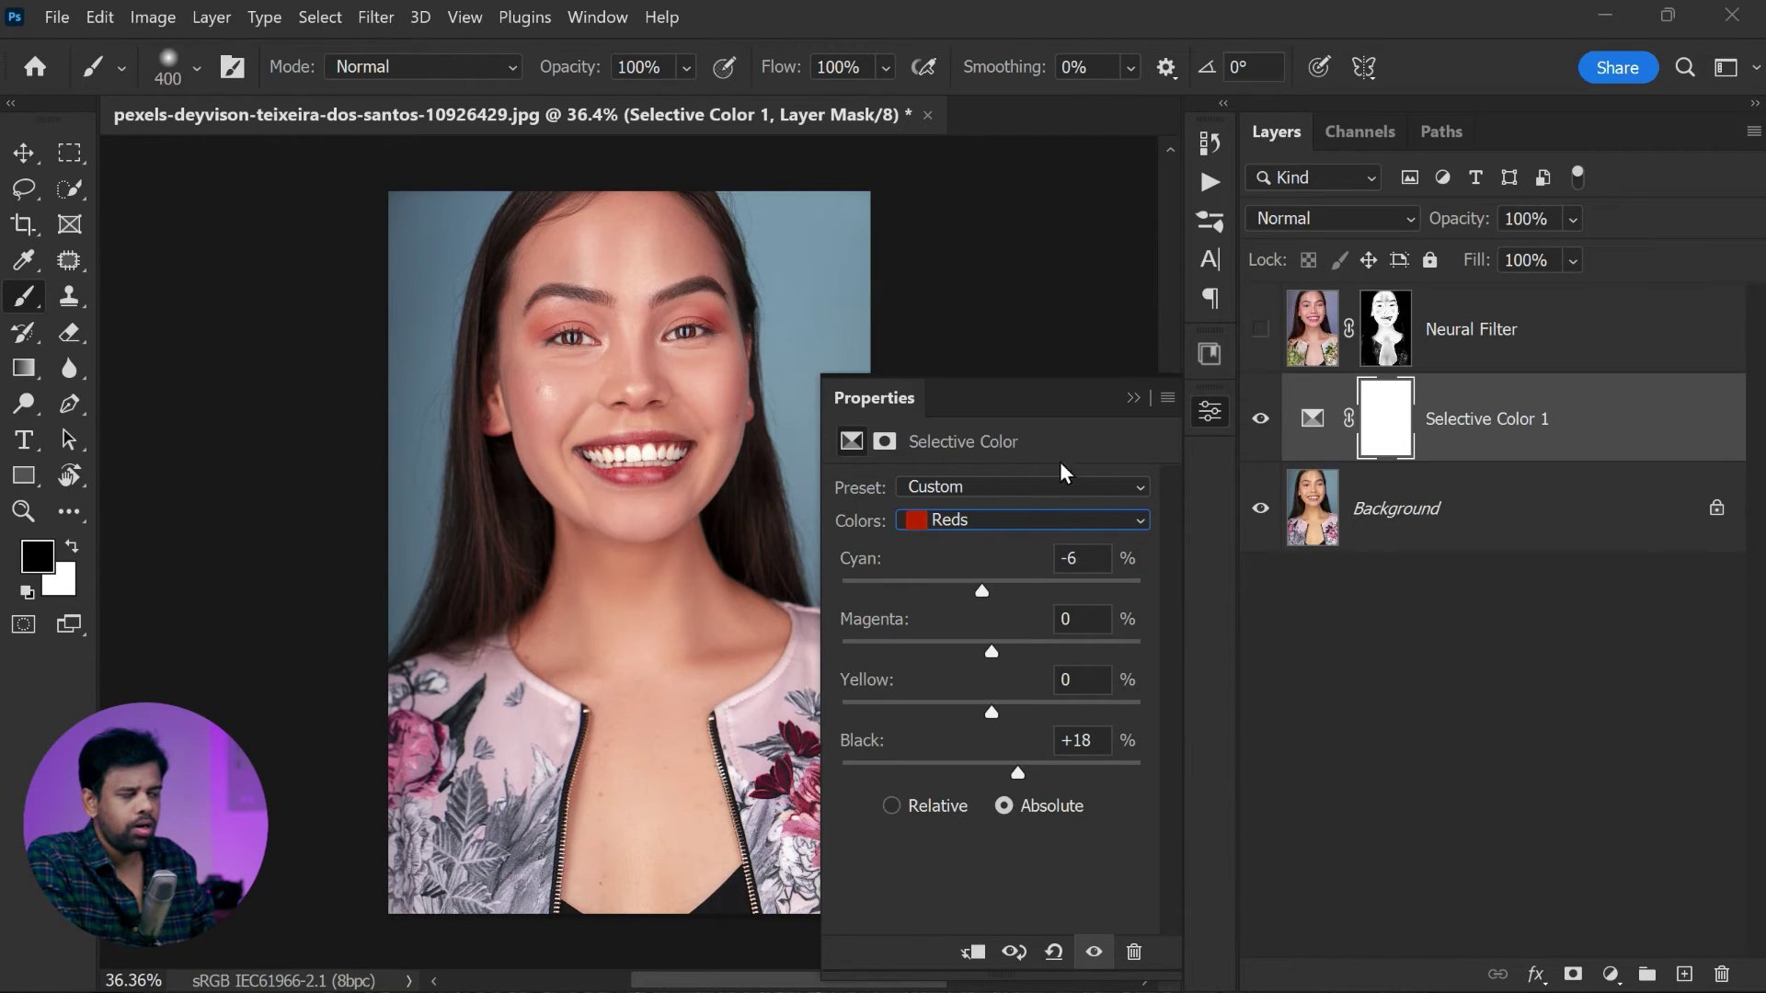
click(1133, 398)
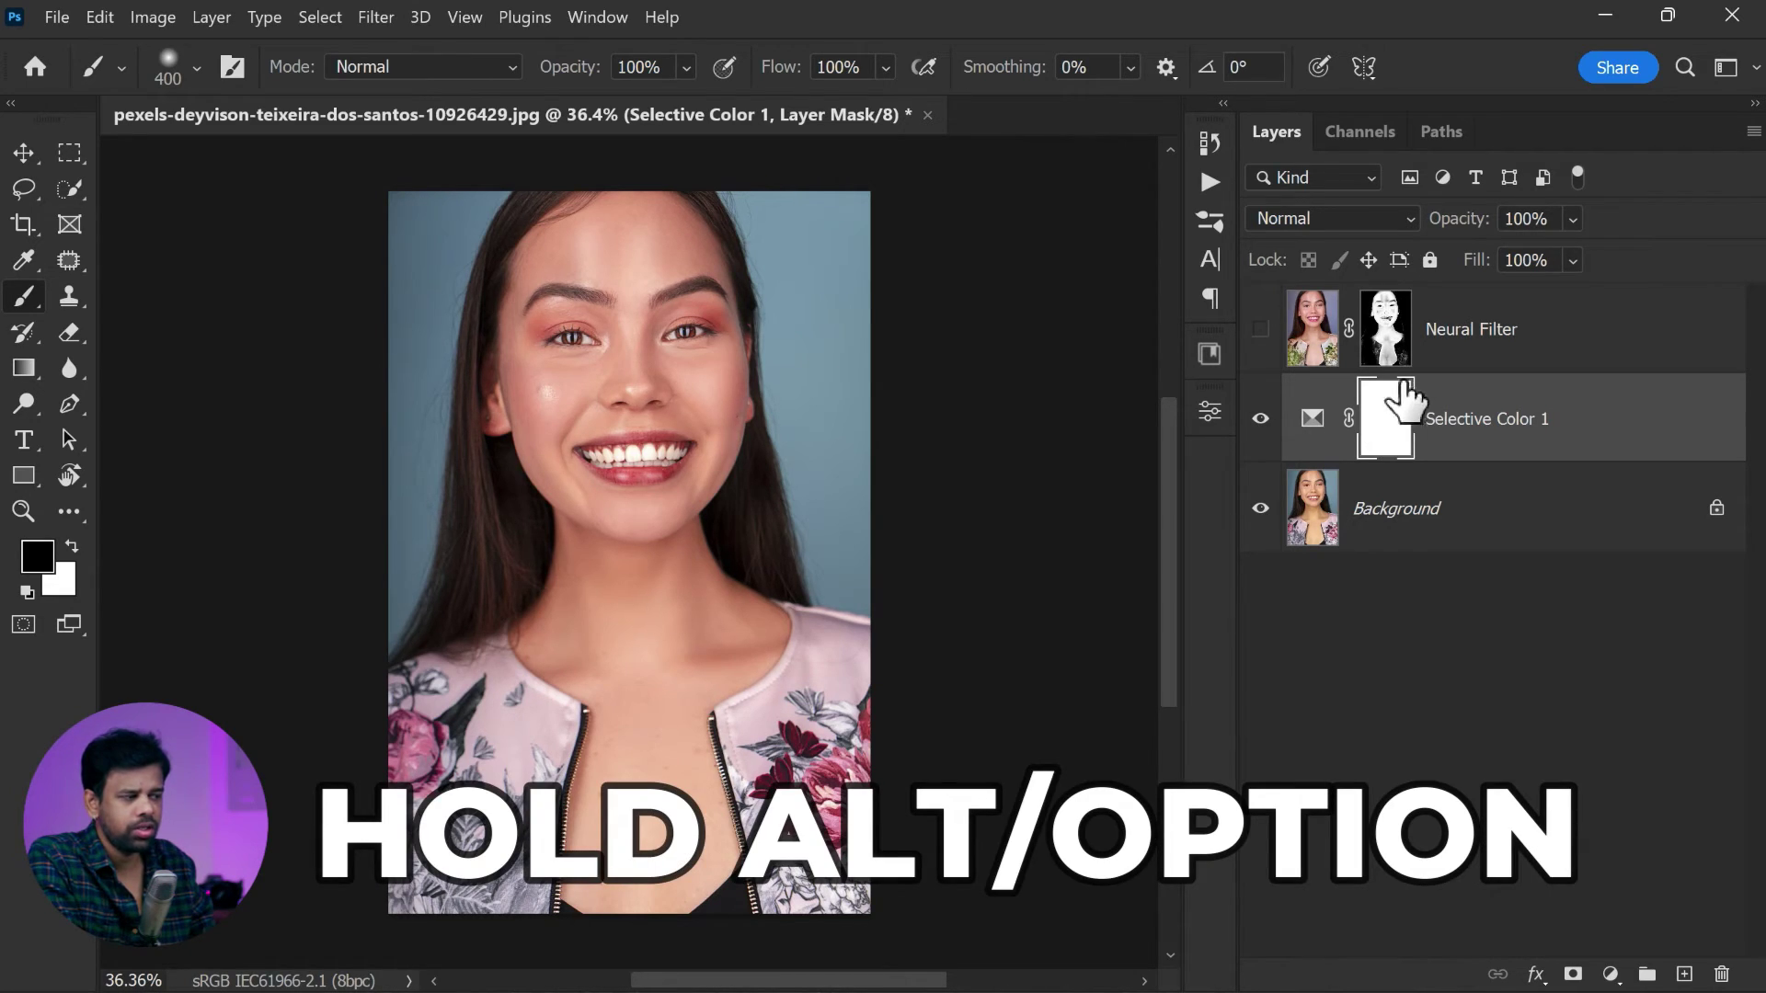
Step: Copy the Neural Filter skin mask onto Selective Color 1, replacing its existing mask
drag(1384, 322, 1360, 440)
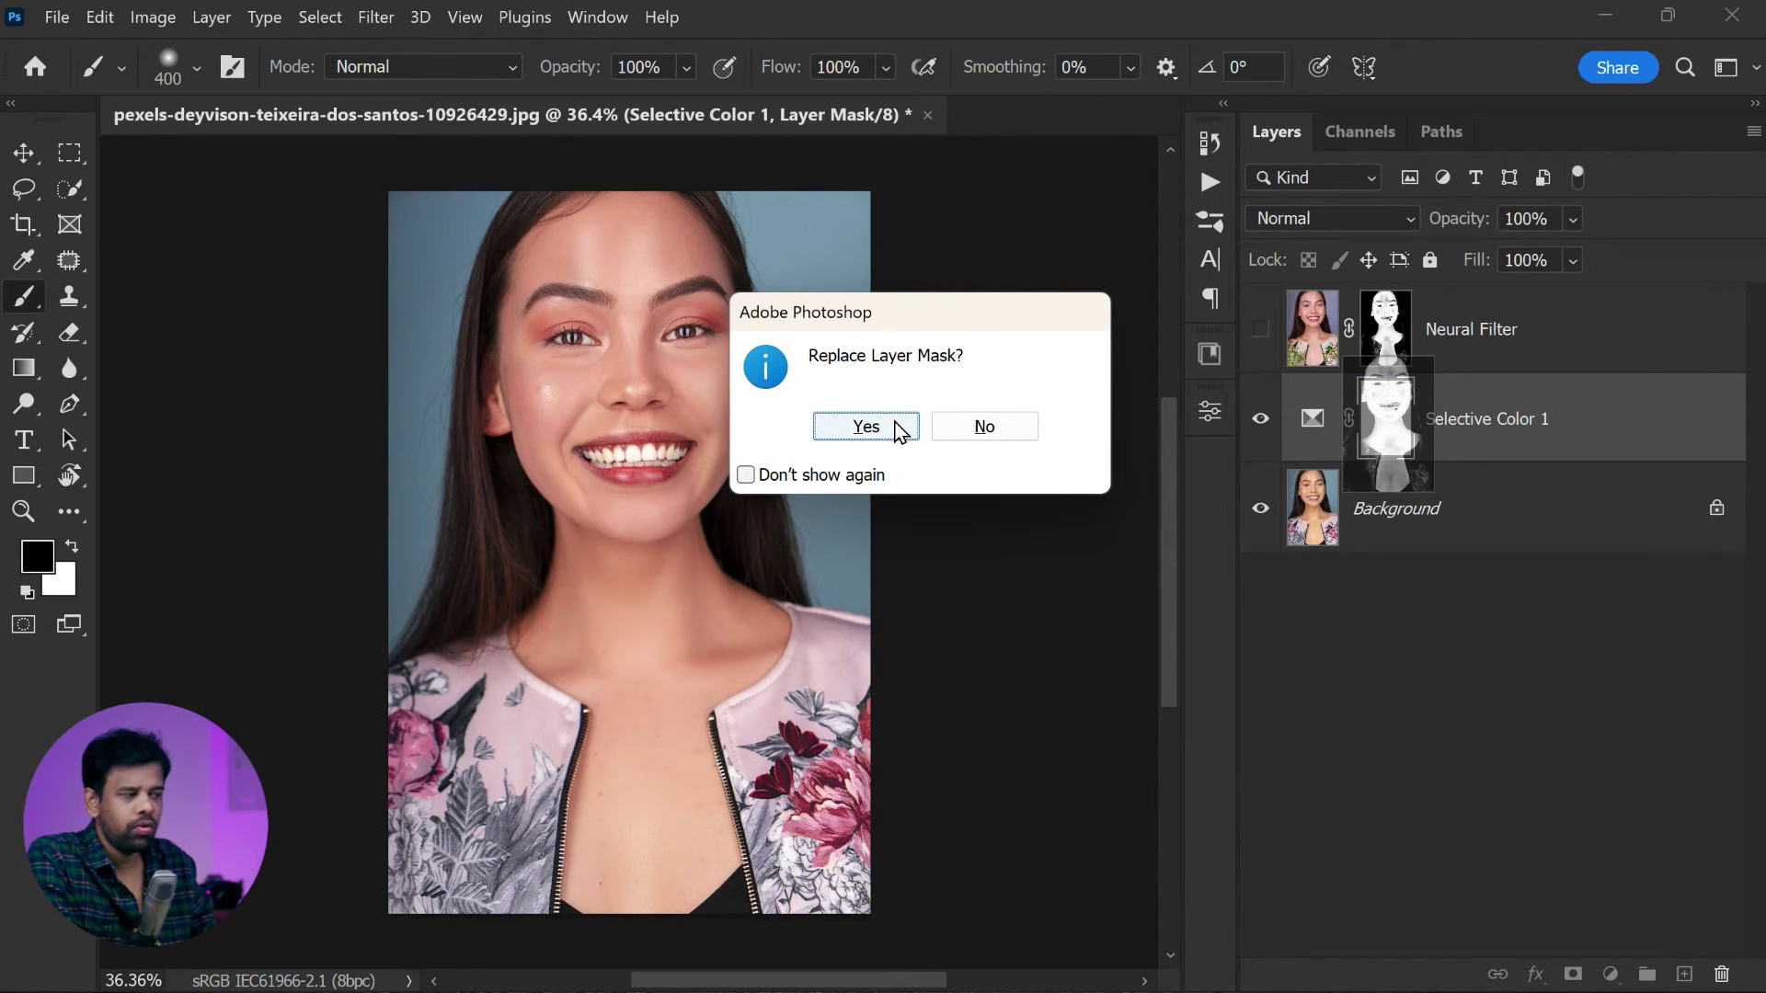
click(865, 427)
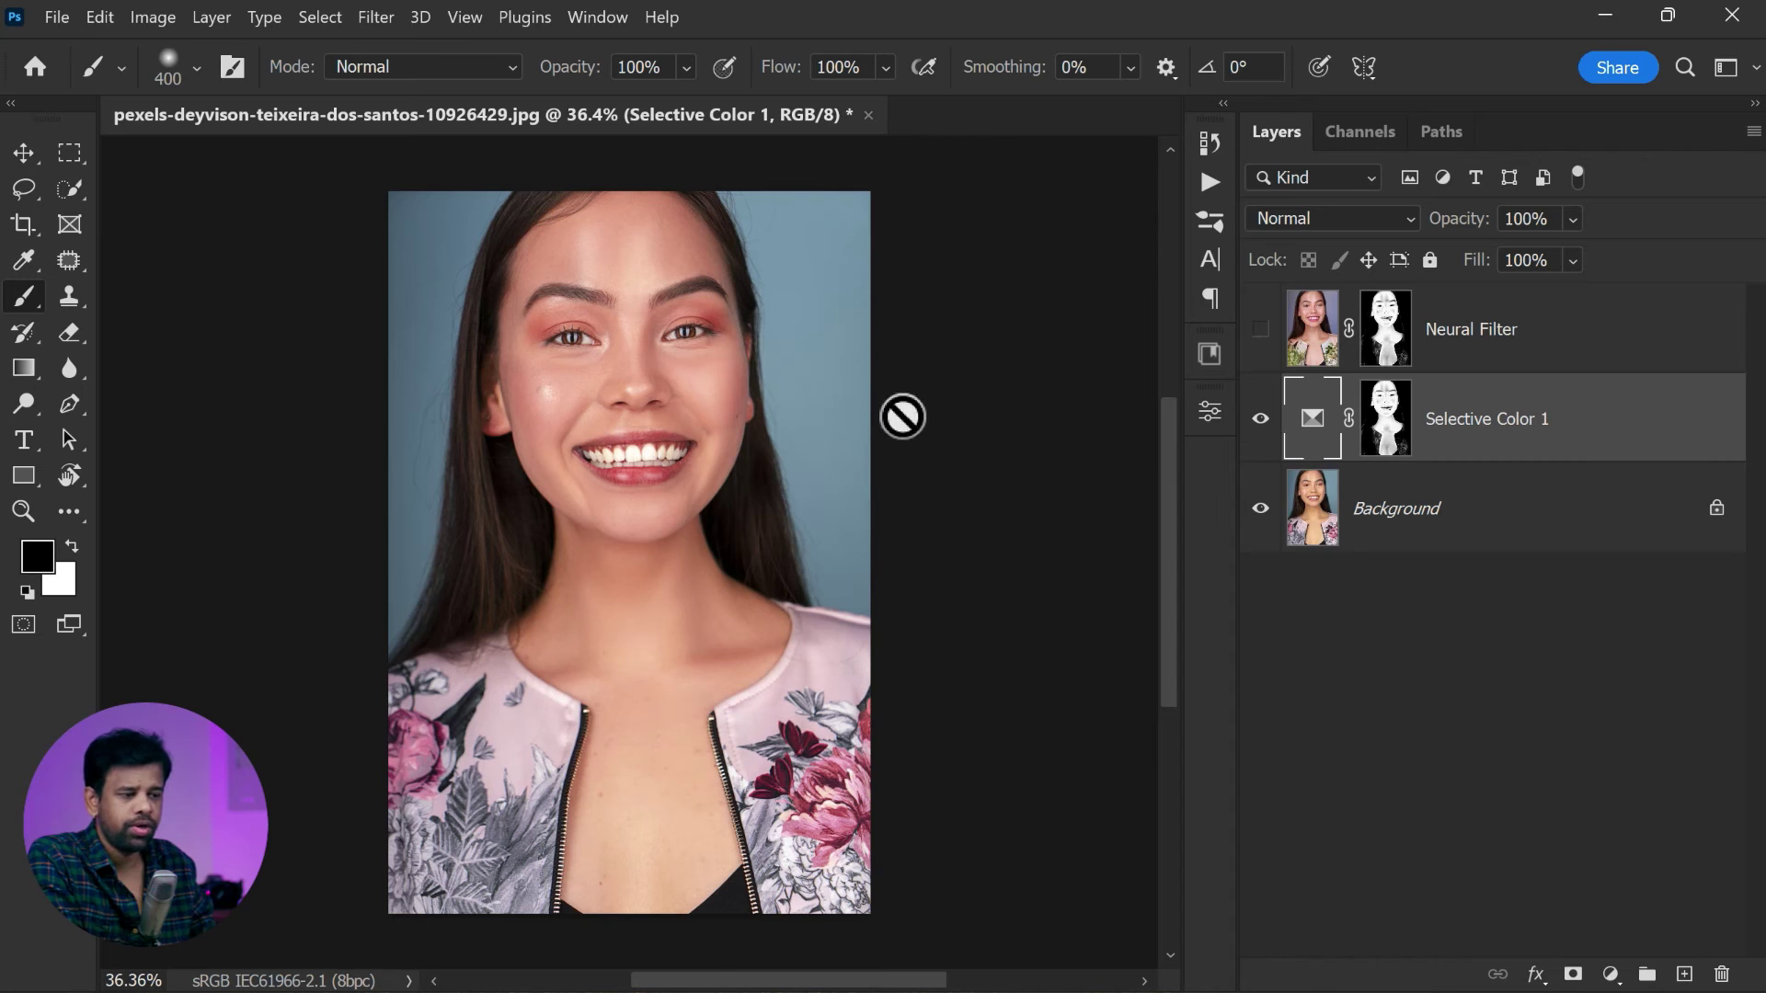
click(1259, 419)
click(1259, 420)
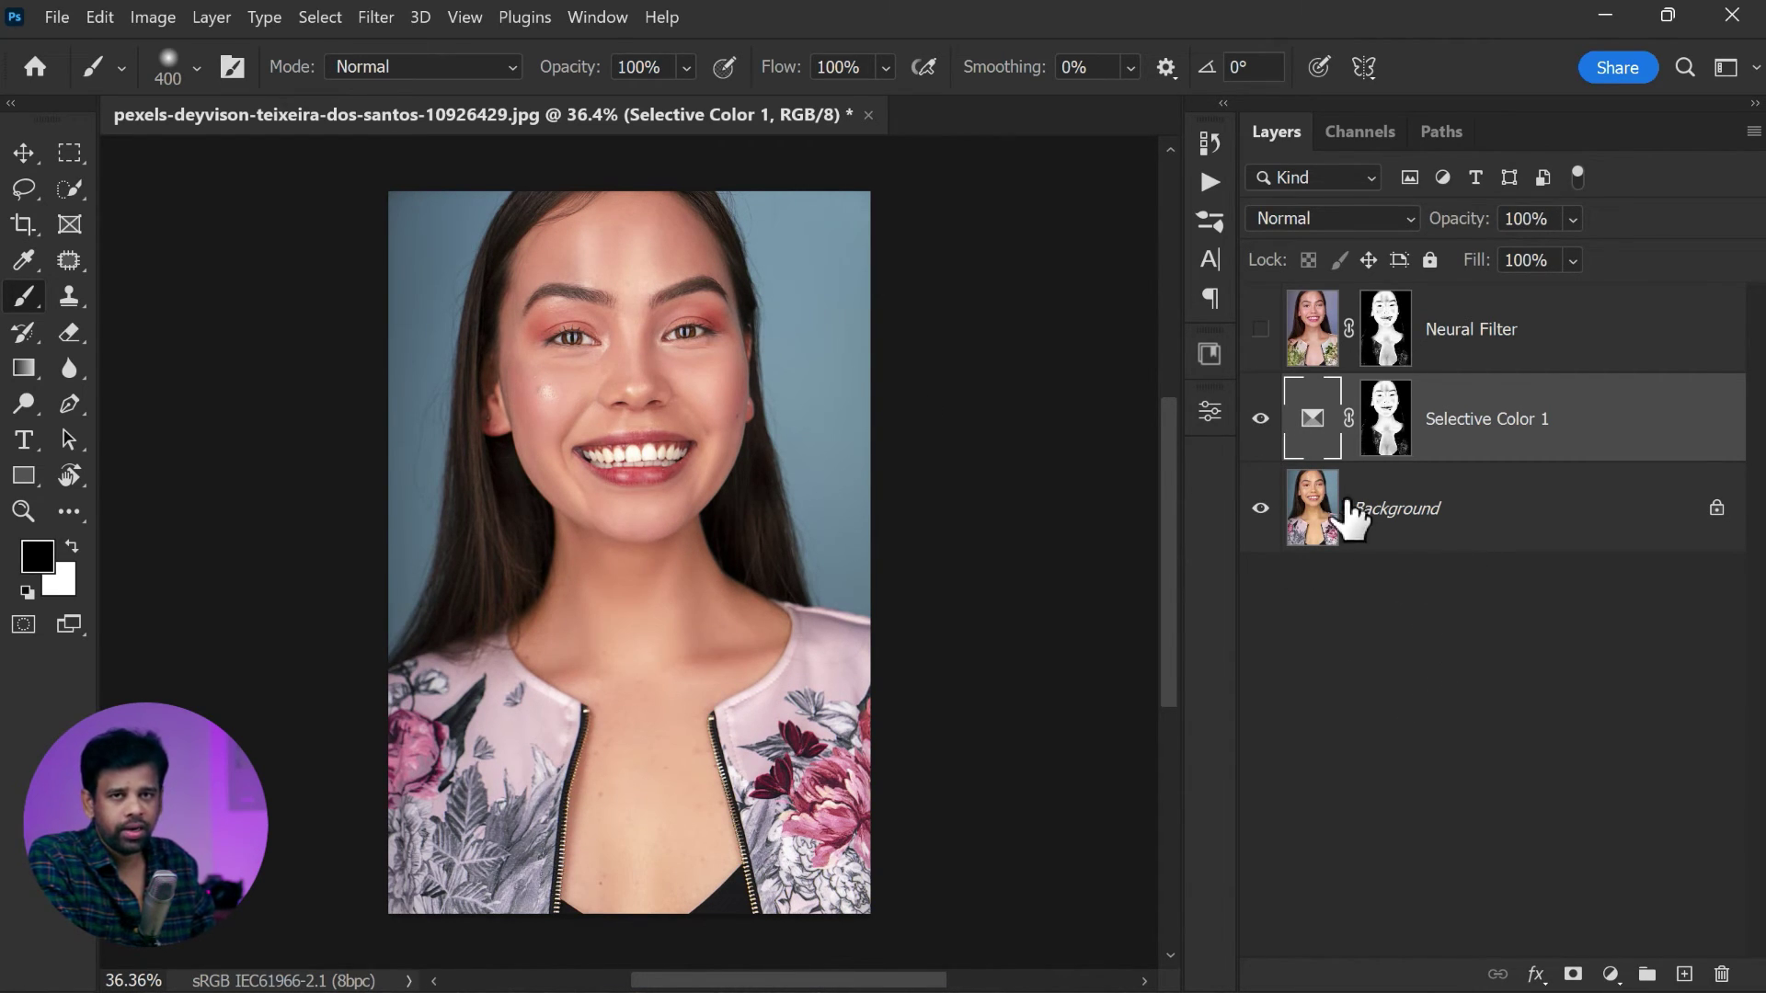
Step: Hide the Selective Color layer and select the Background layer
click(1260, 331)
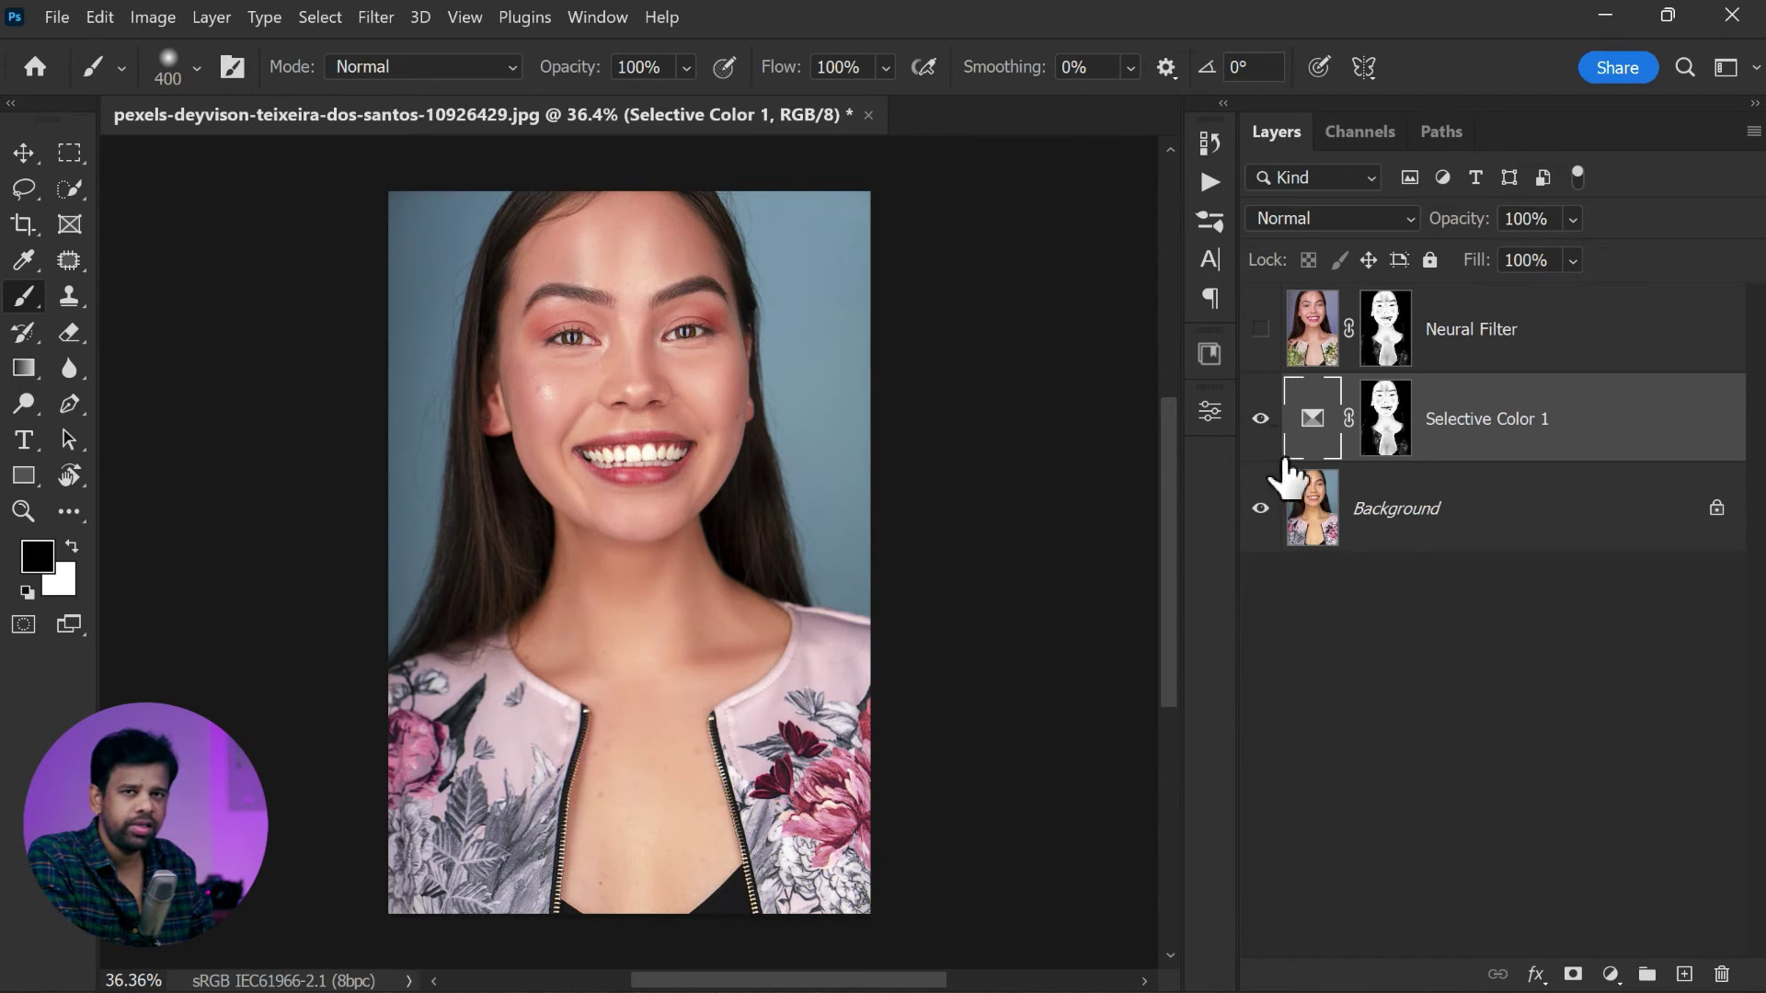
click(1260, 419)
click(1371, 510)
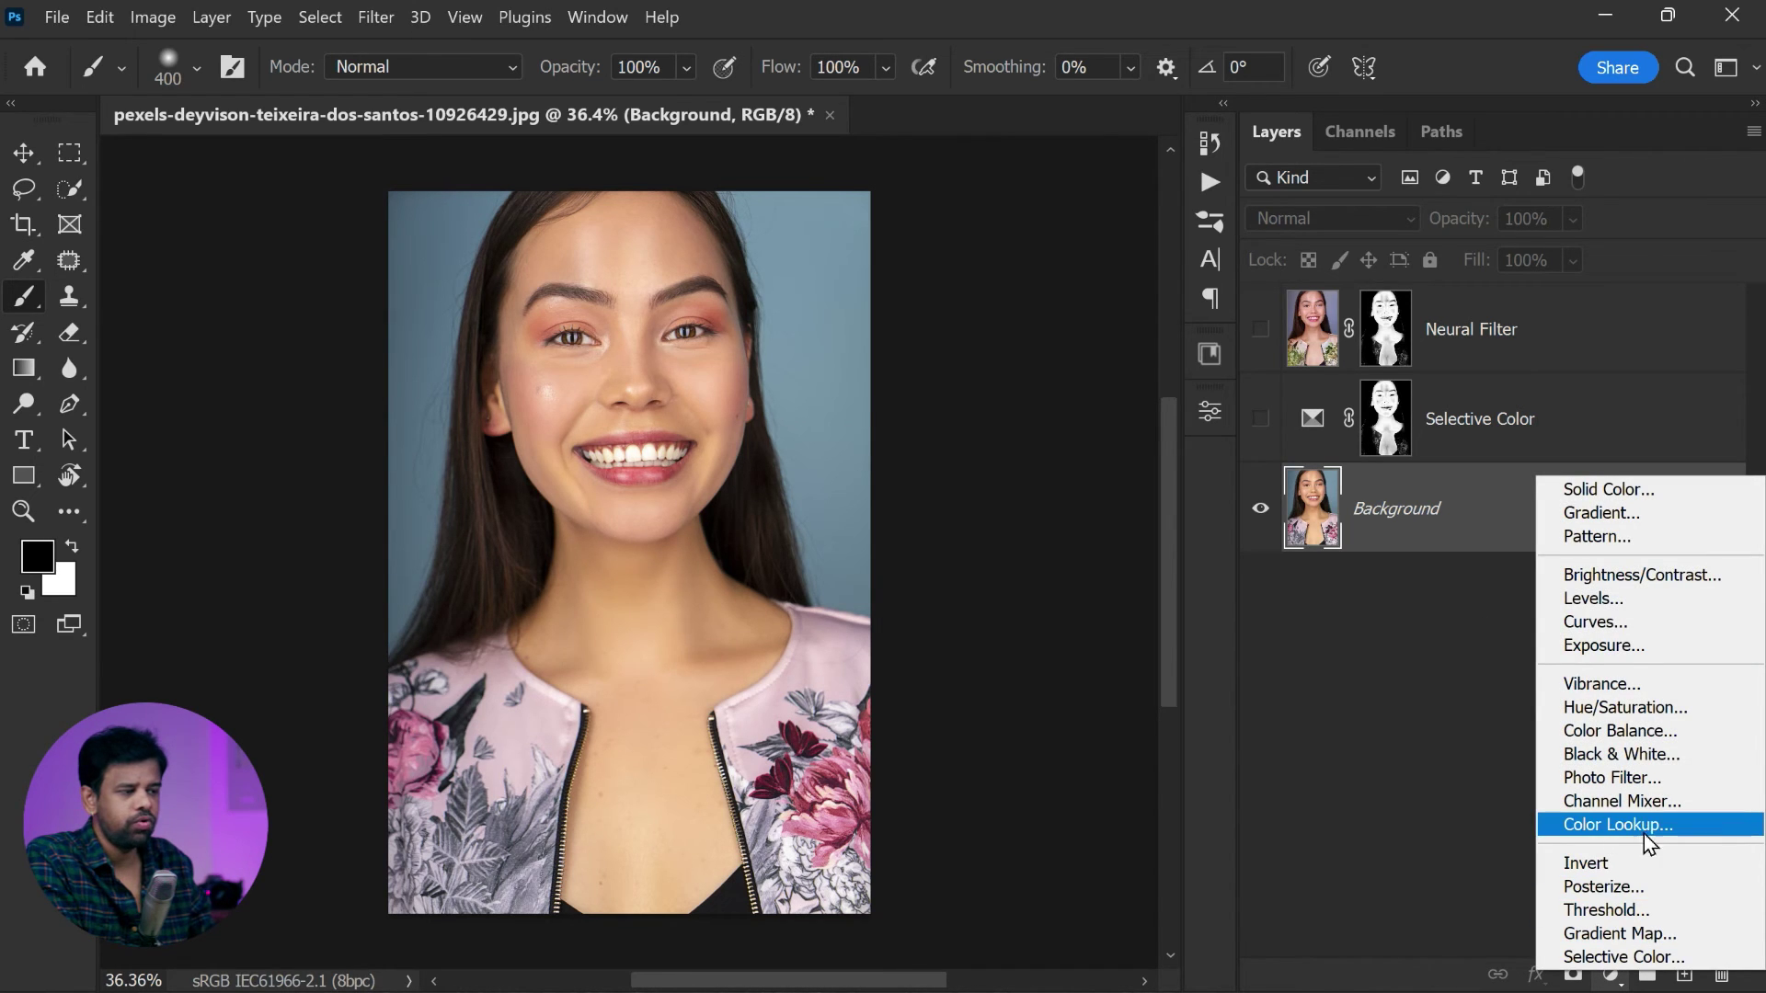
Step: Add a Color Lookup layer using the Fuji F125 Kodak 2395 LUT in Color blend mode
click(1690, 832)
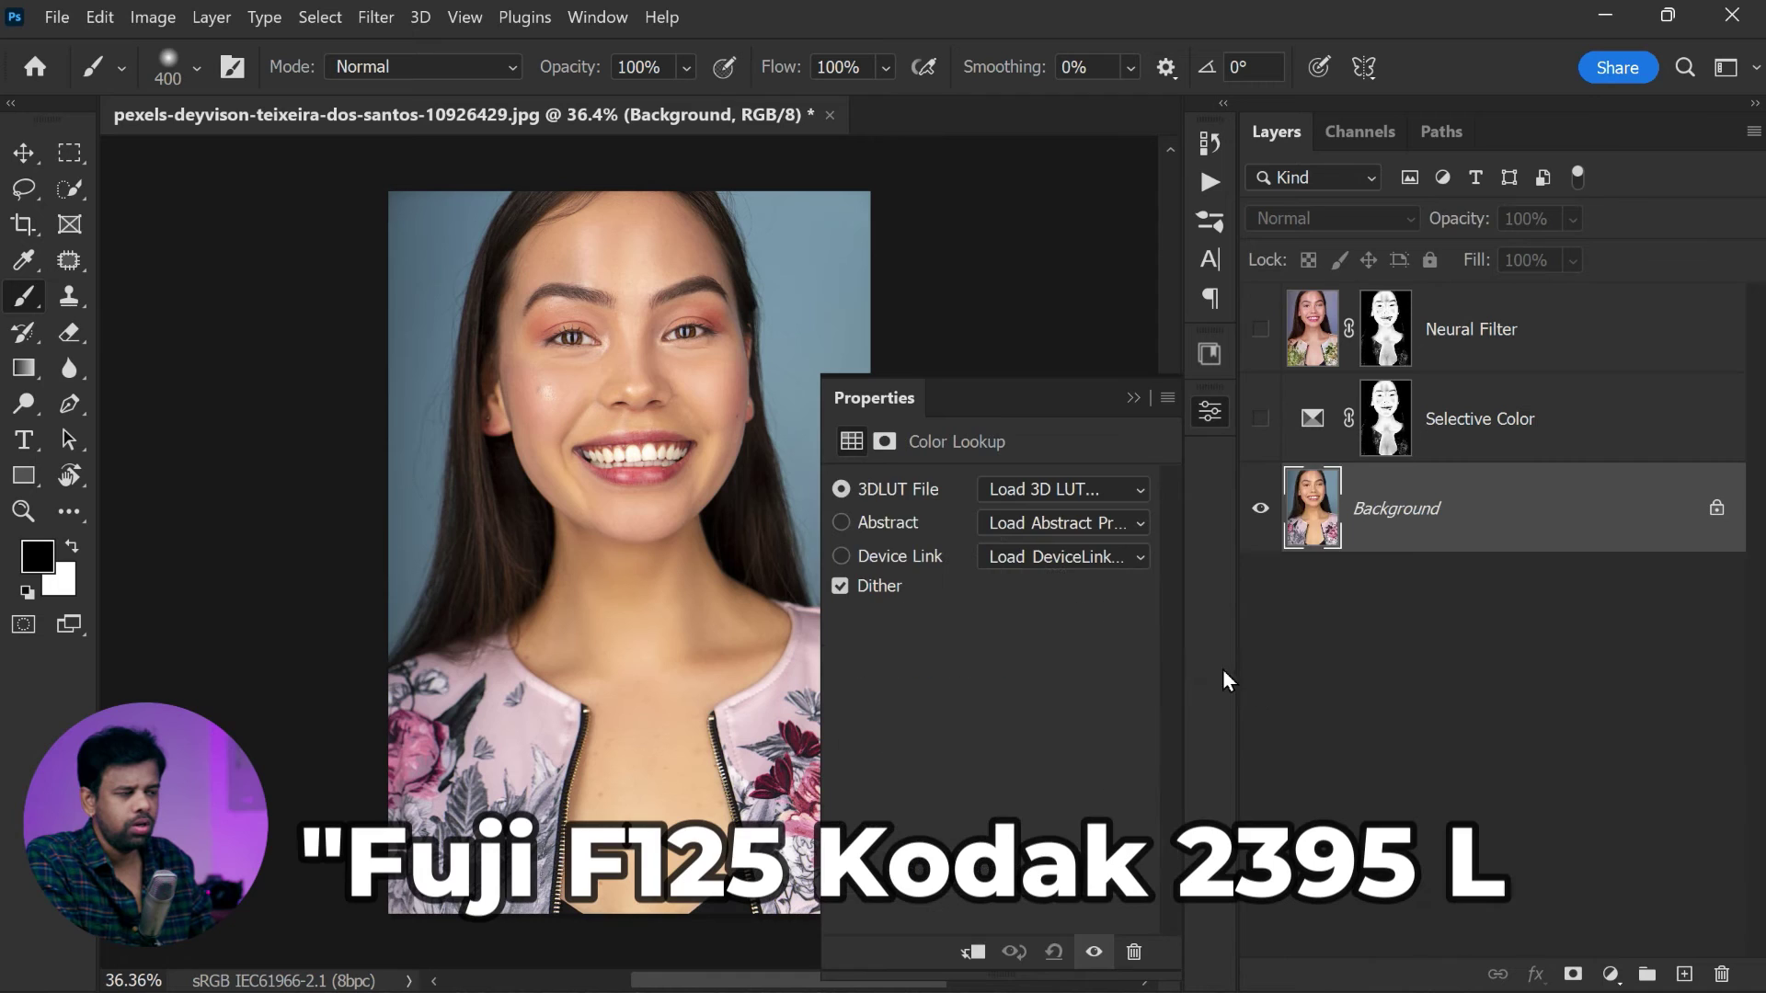
click(1093, 490)
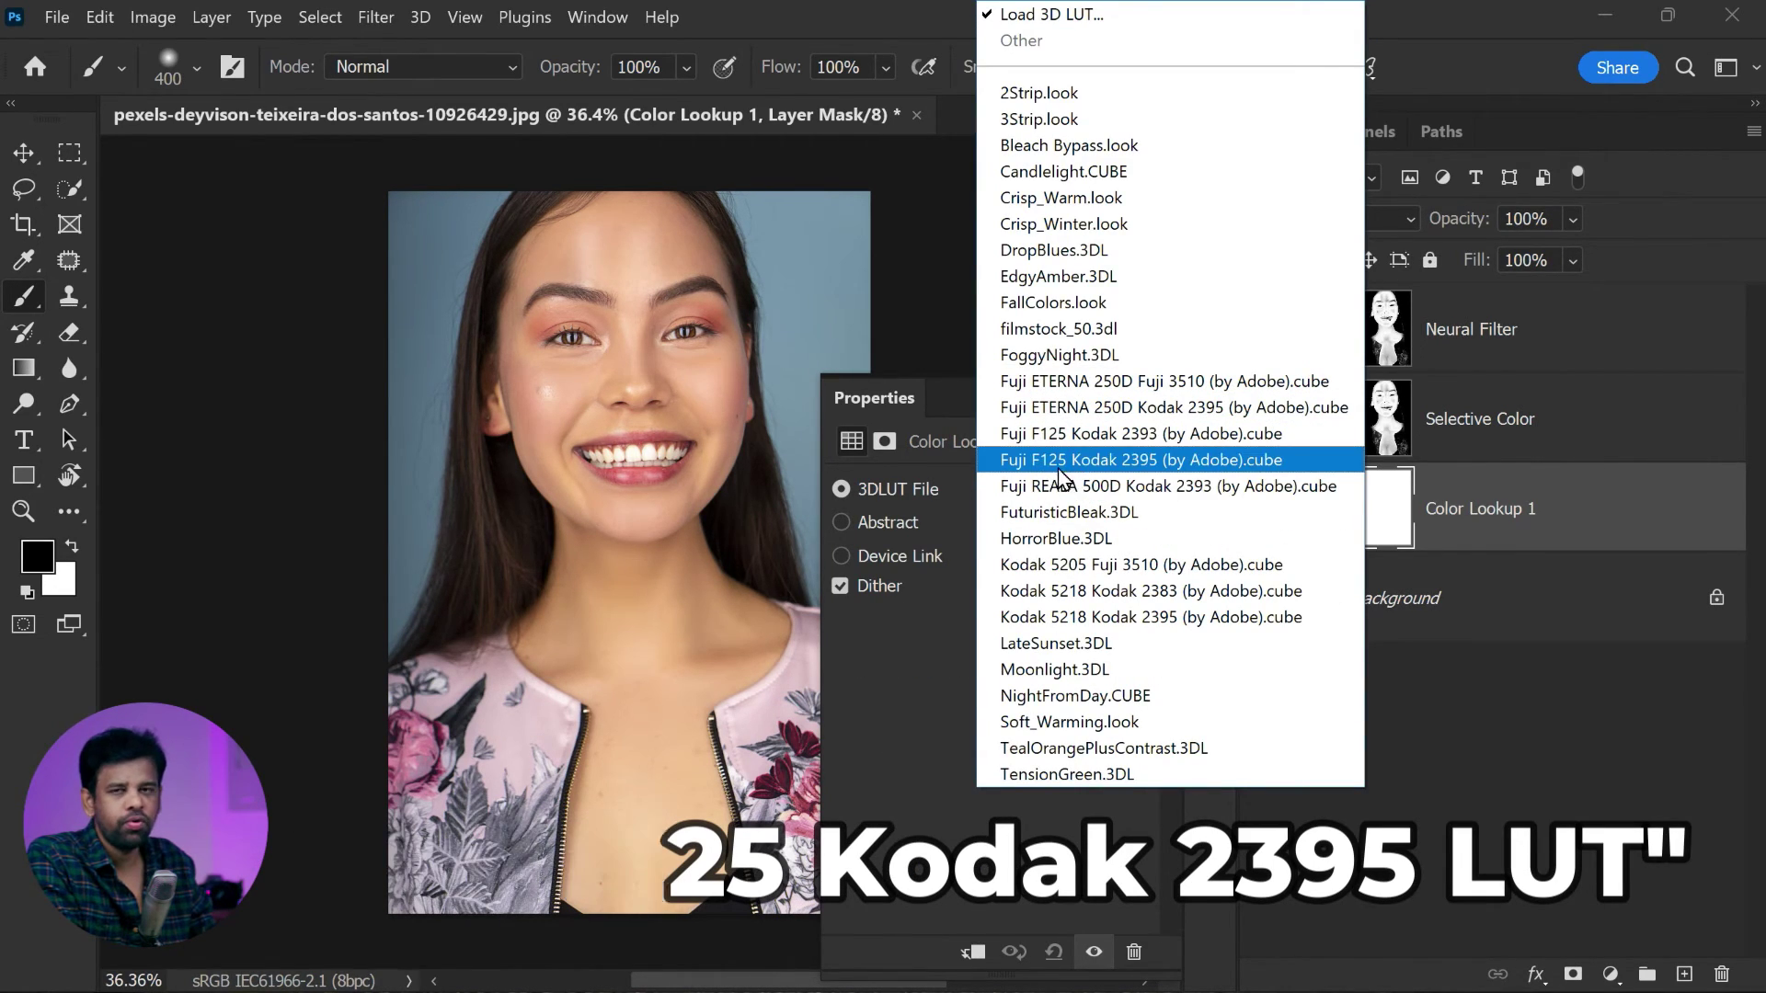
click(1166, 459)
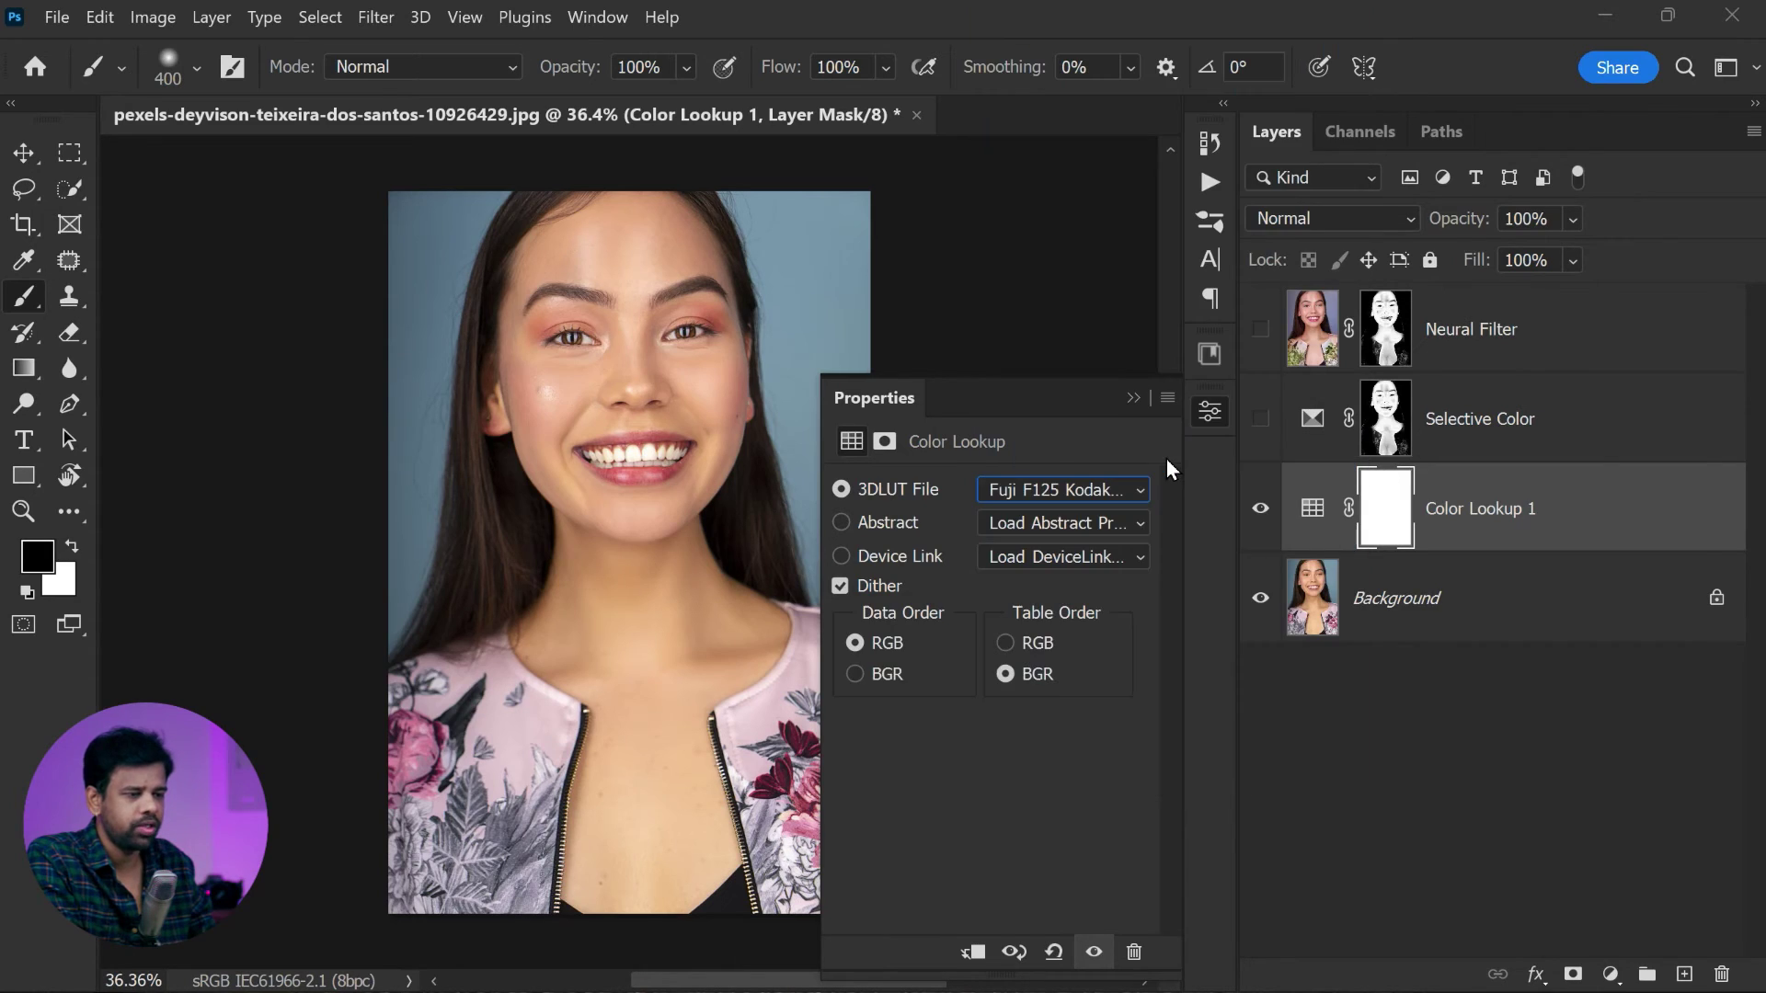
click(1135, 401)
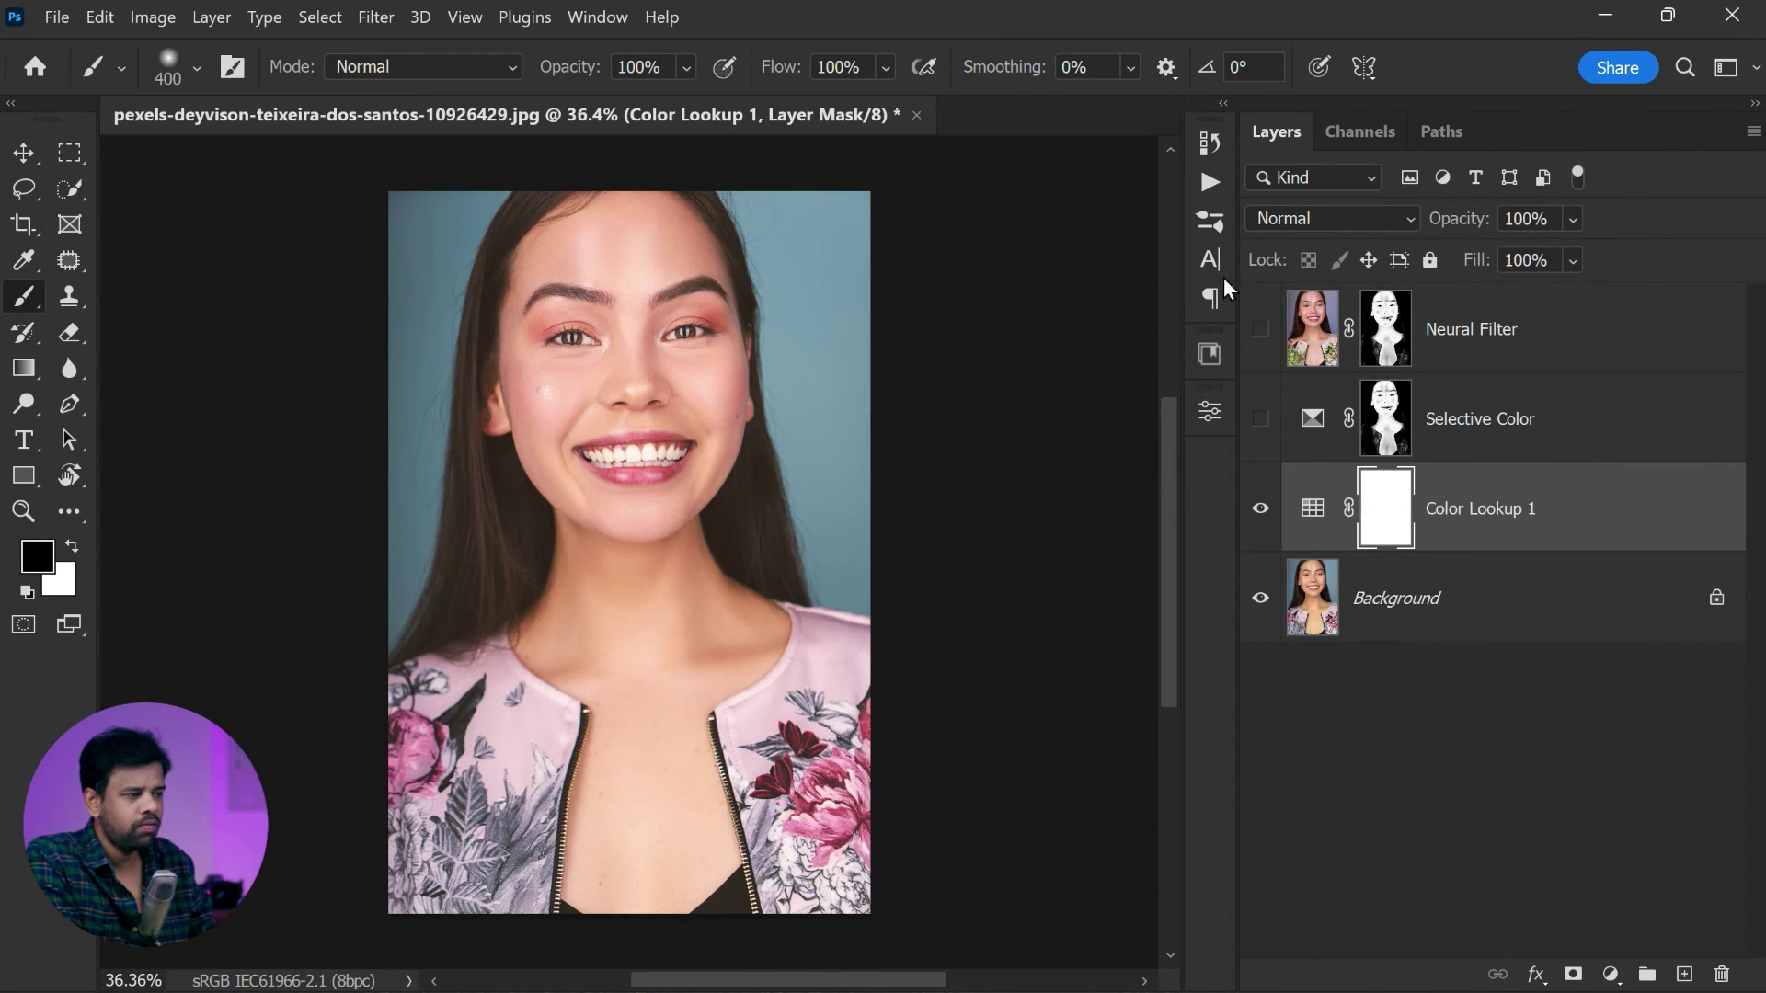
click(1317, 218)
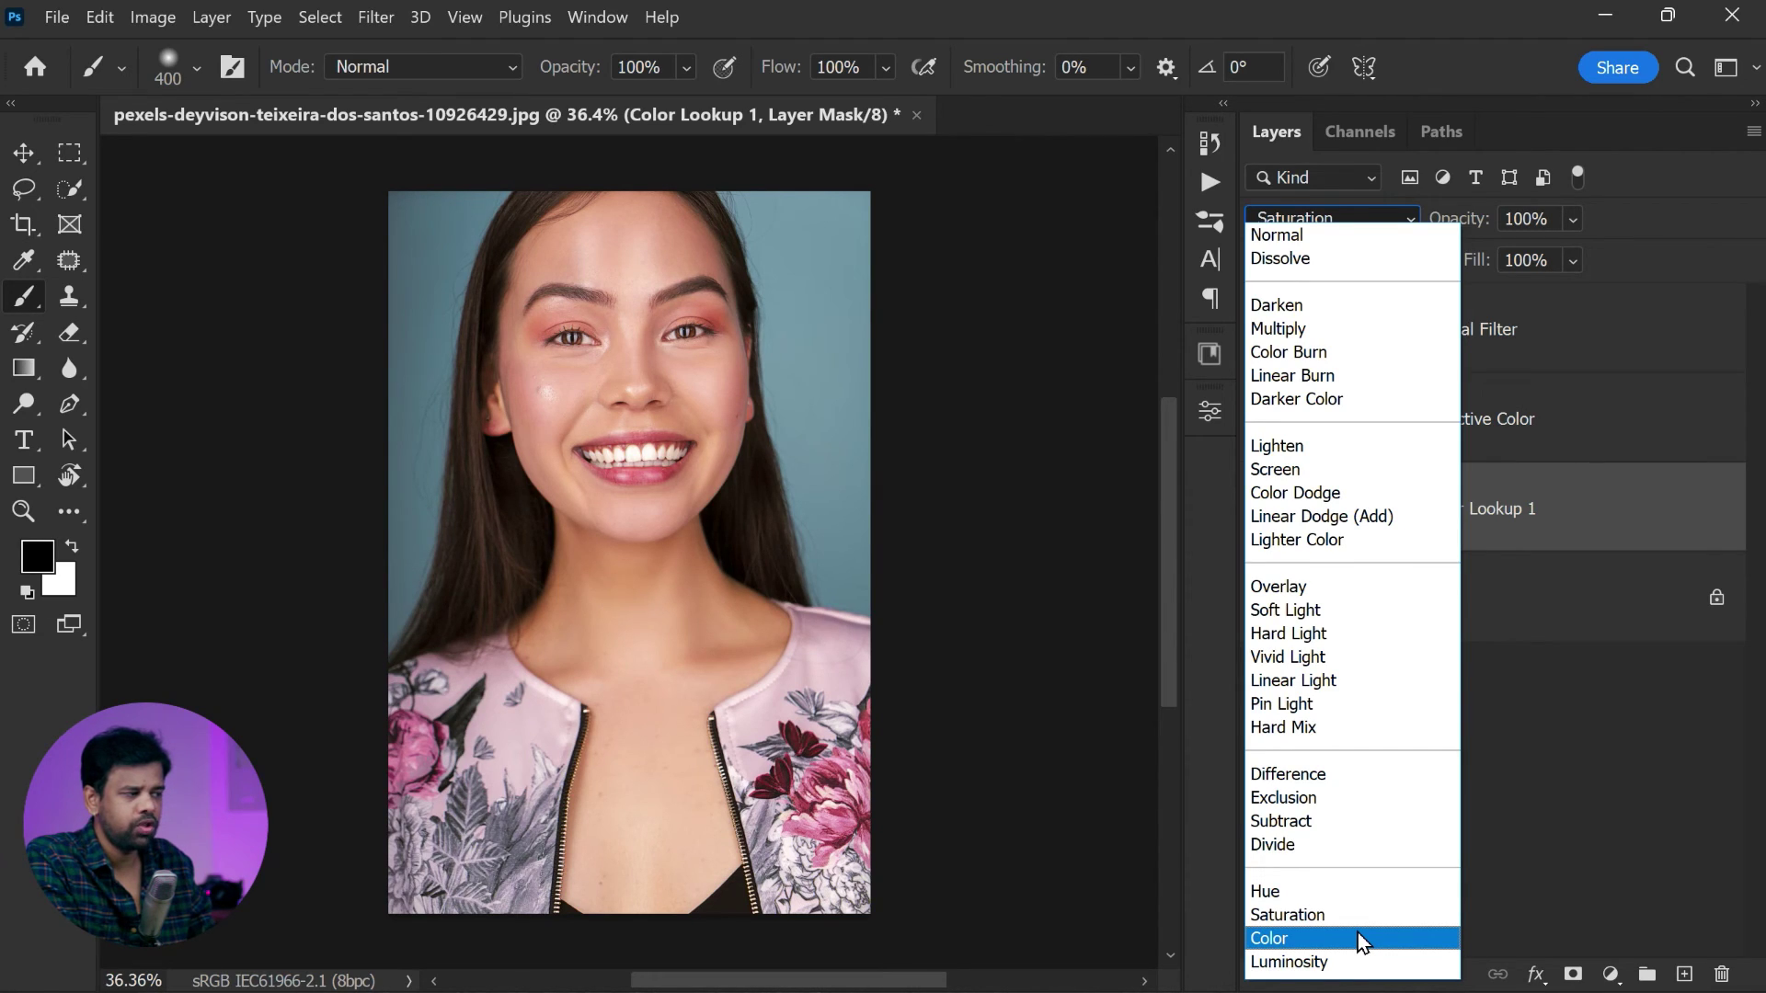
click(1358, 933)
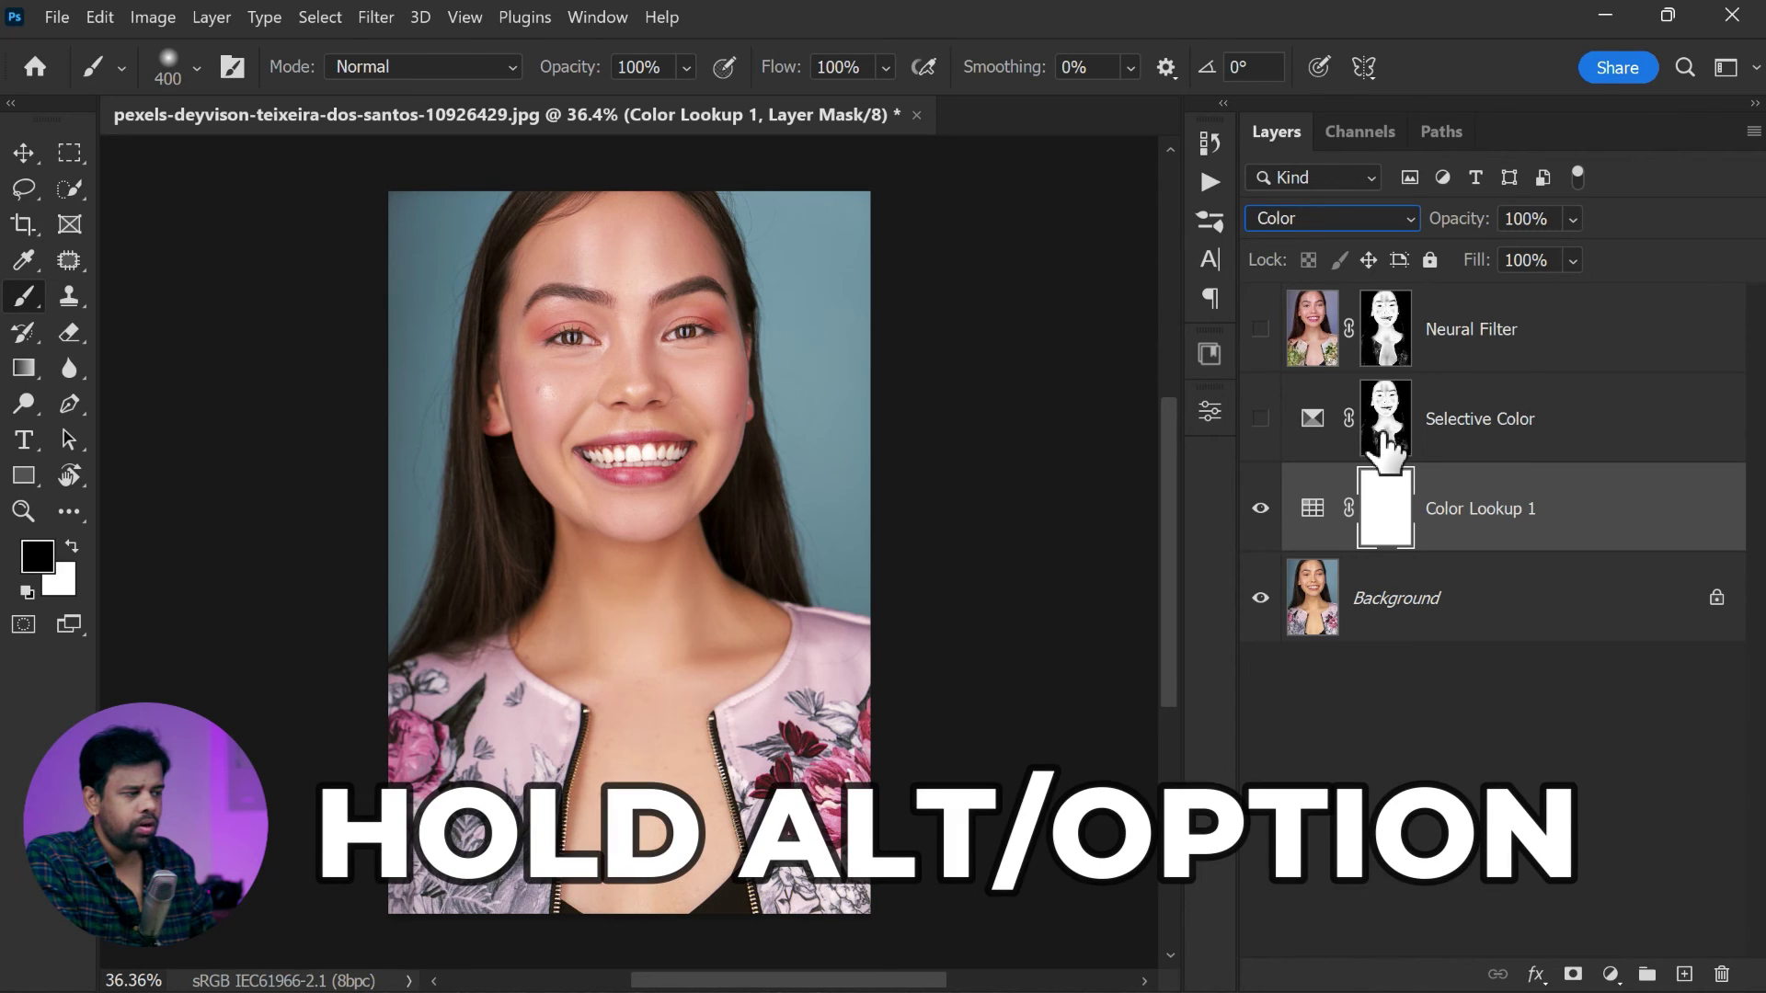
Step: Copy the Selective Color mask onto the Color Lookup layer and rename it 'Color Lookup'
drag(1389, 450, 1394, 534)
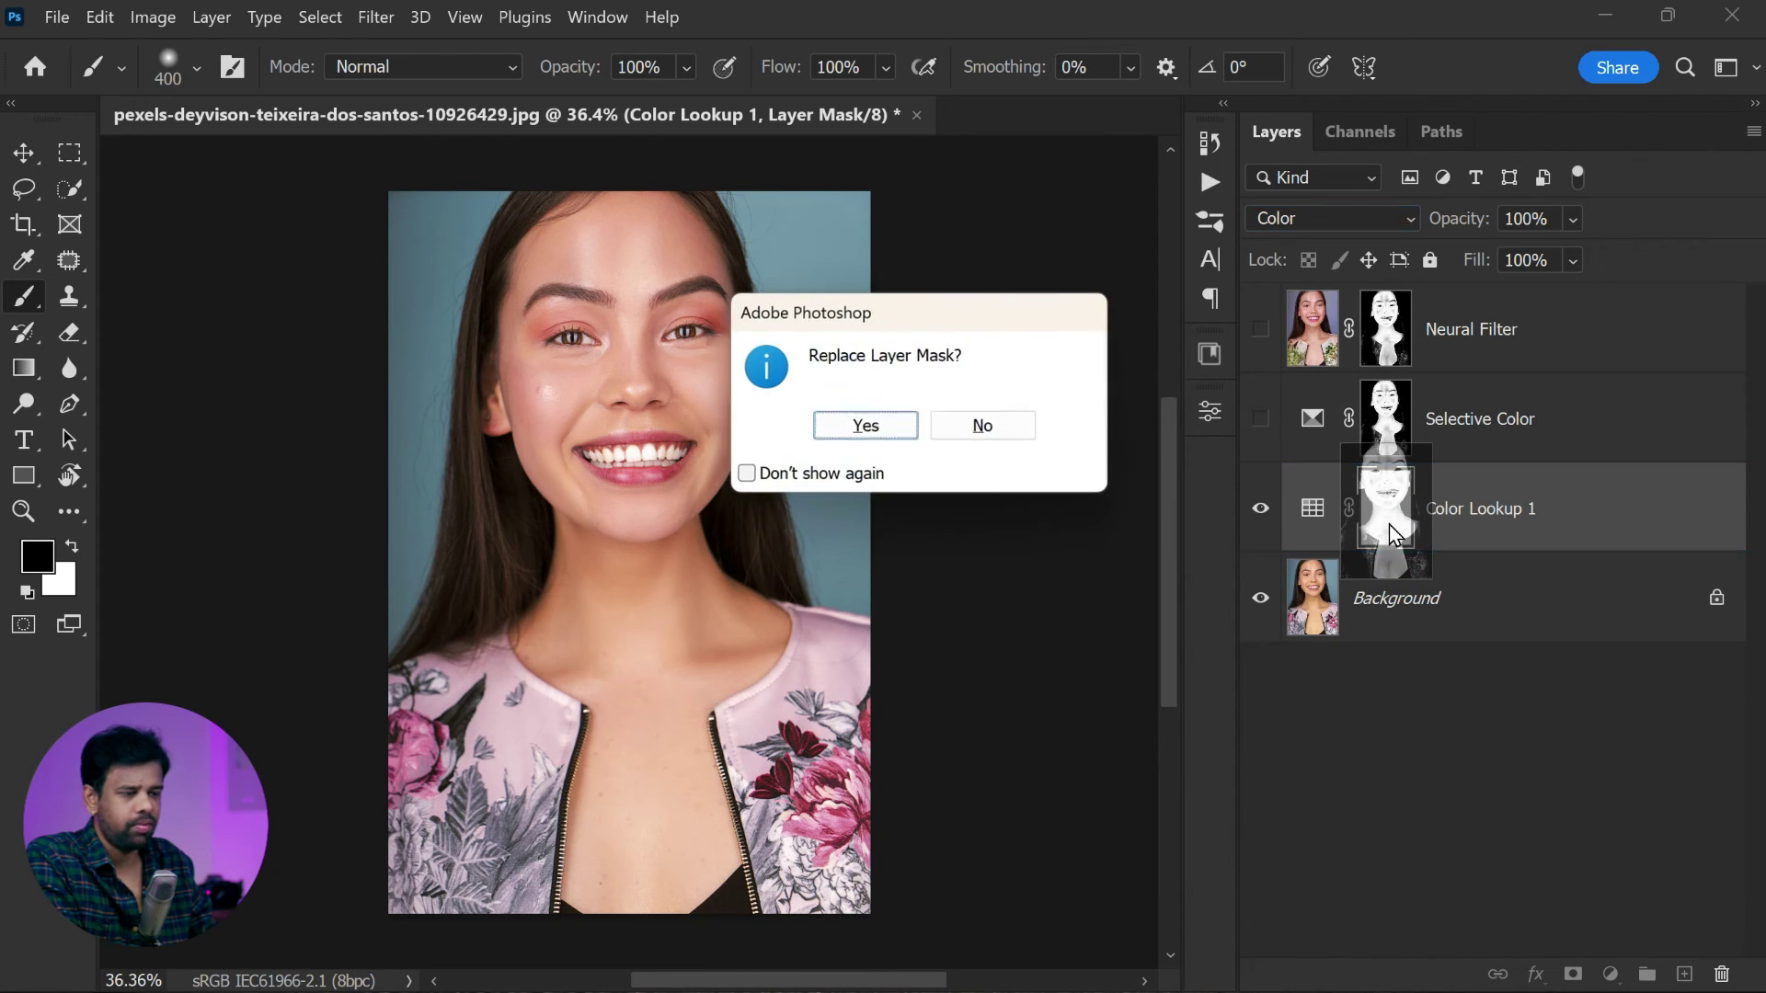
click(899, 432)
double_click(1541, 511)
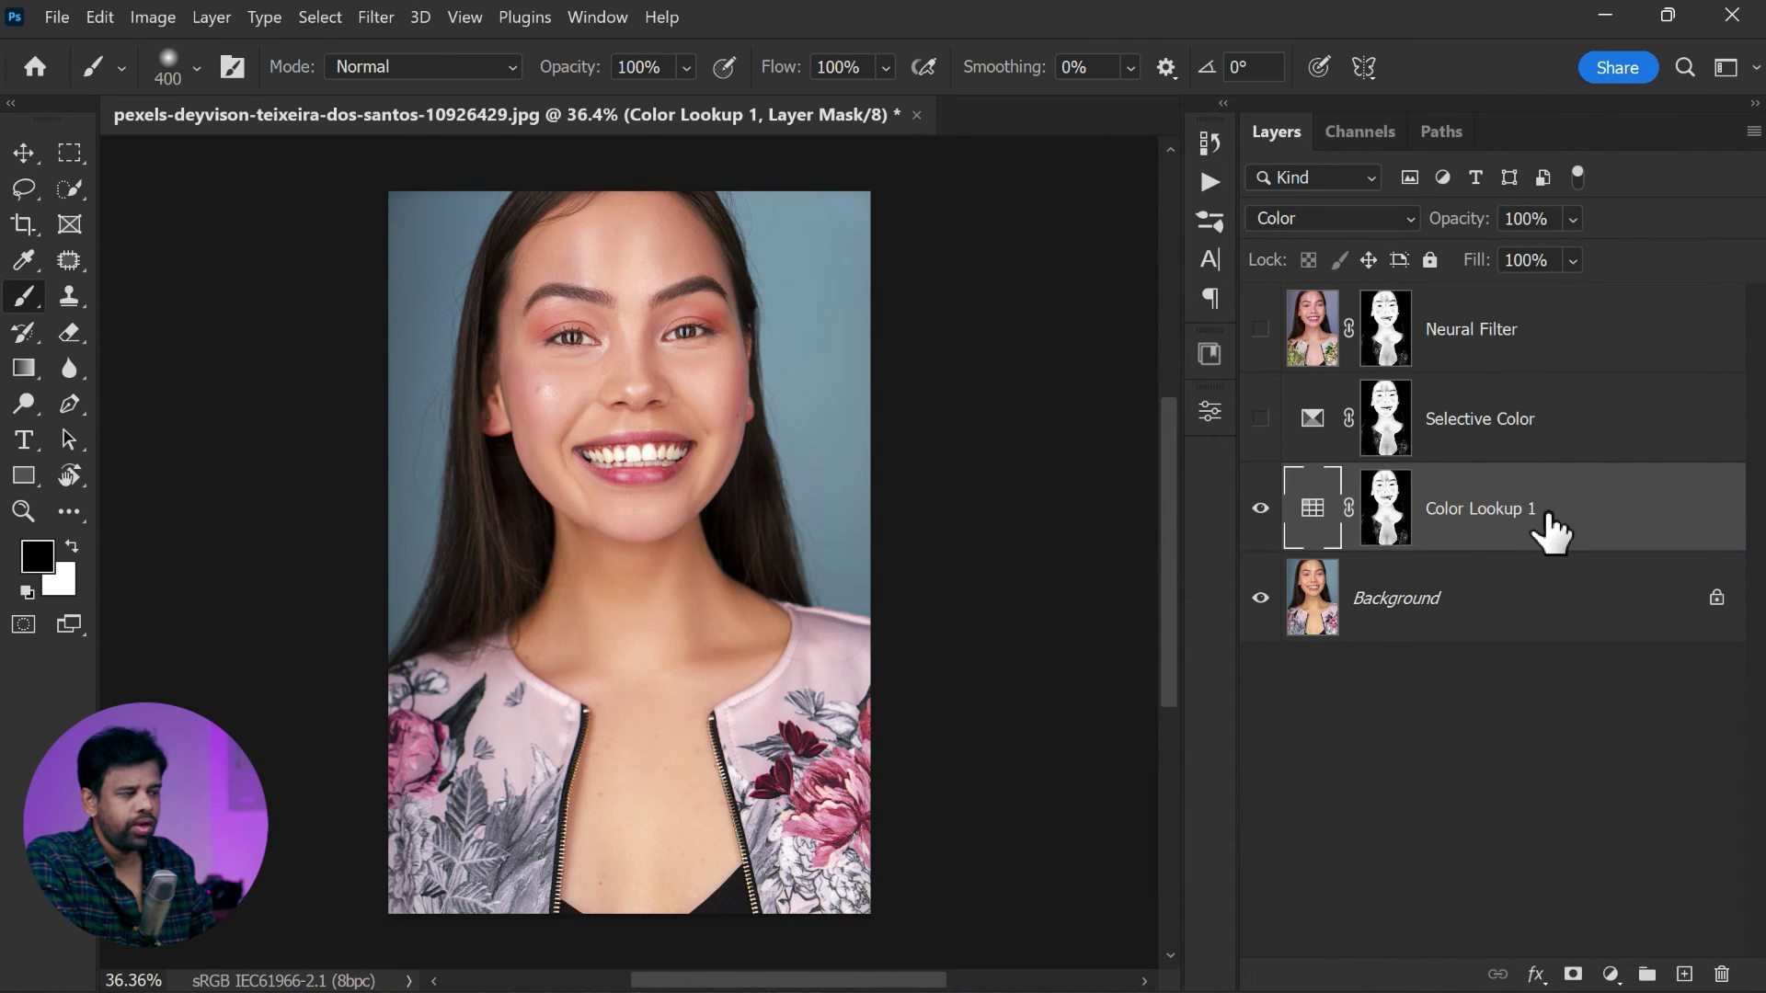
click(1541, 508)
key(BackSpace)
key(BackSpace)
click(1527, 722)
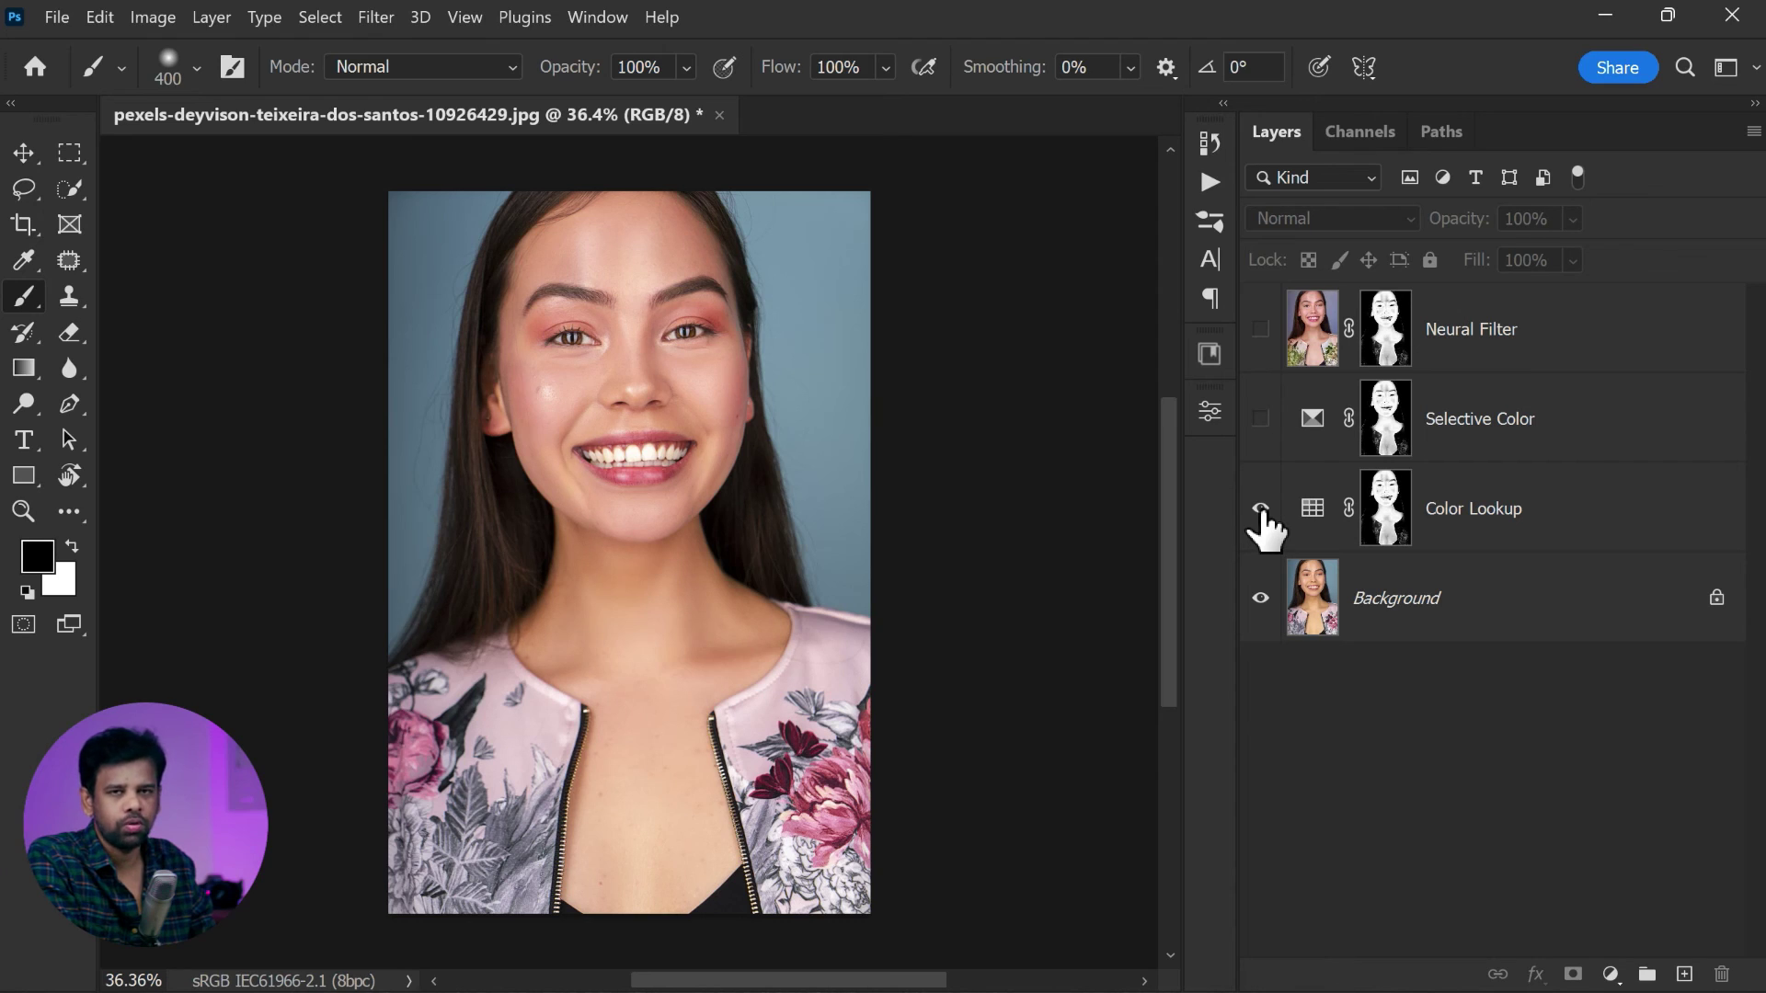
Step: Toggle the Selective Color and Neural Filter layers on and off to compare against the original
click(1260, 419)
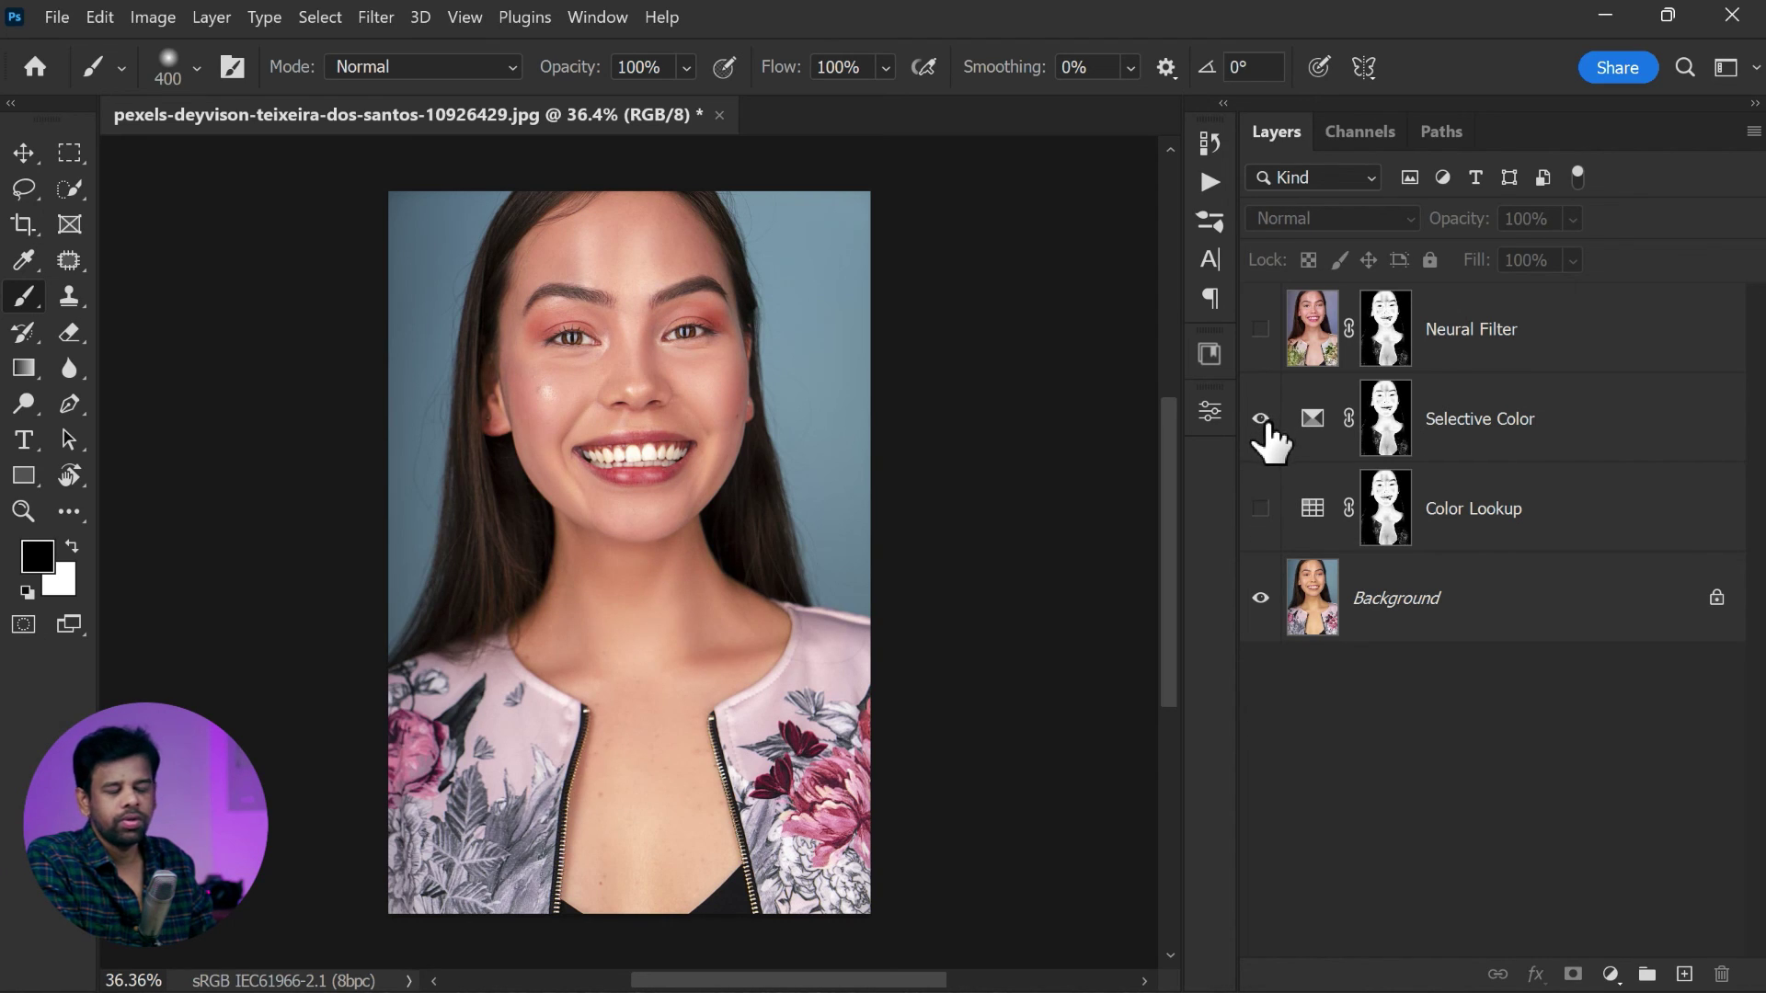
click(1262, 421)
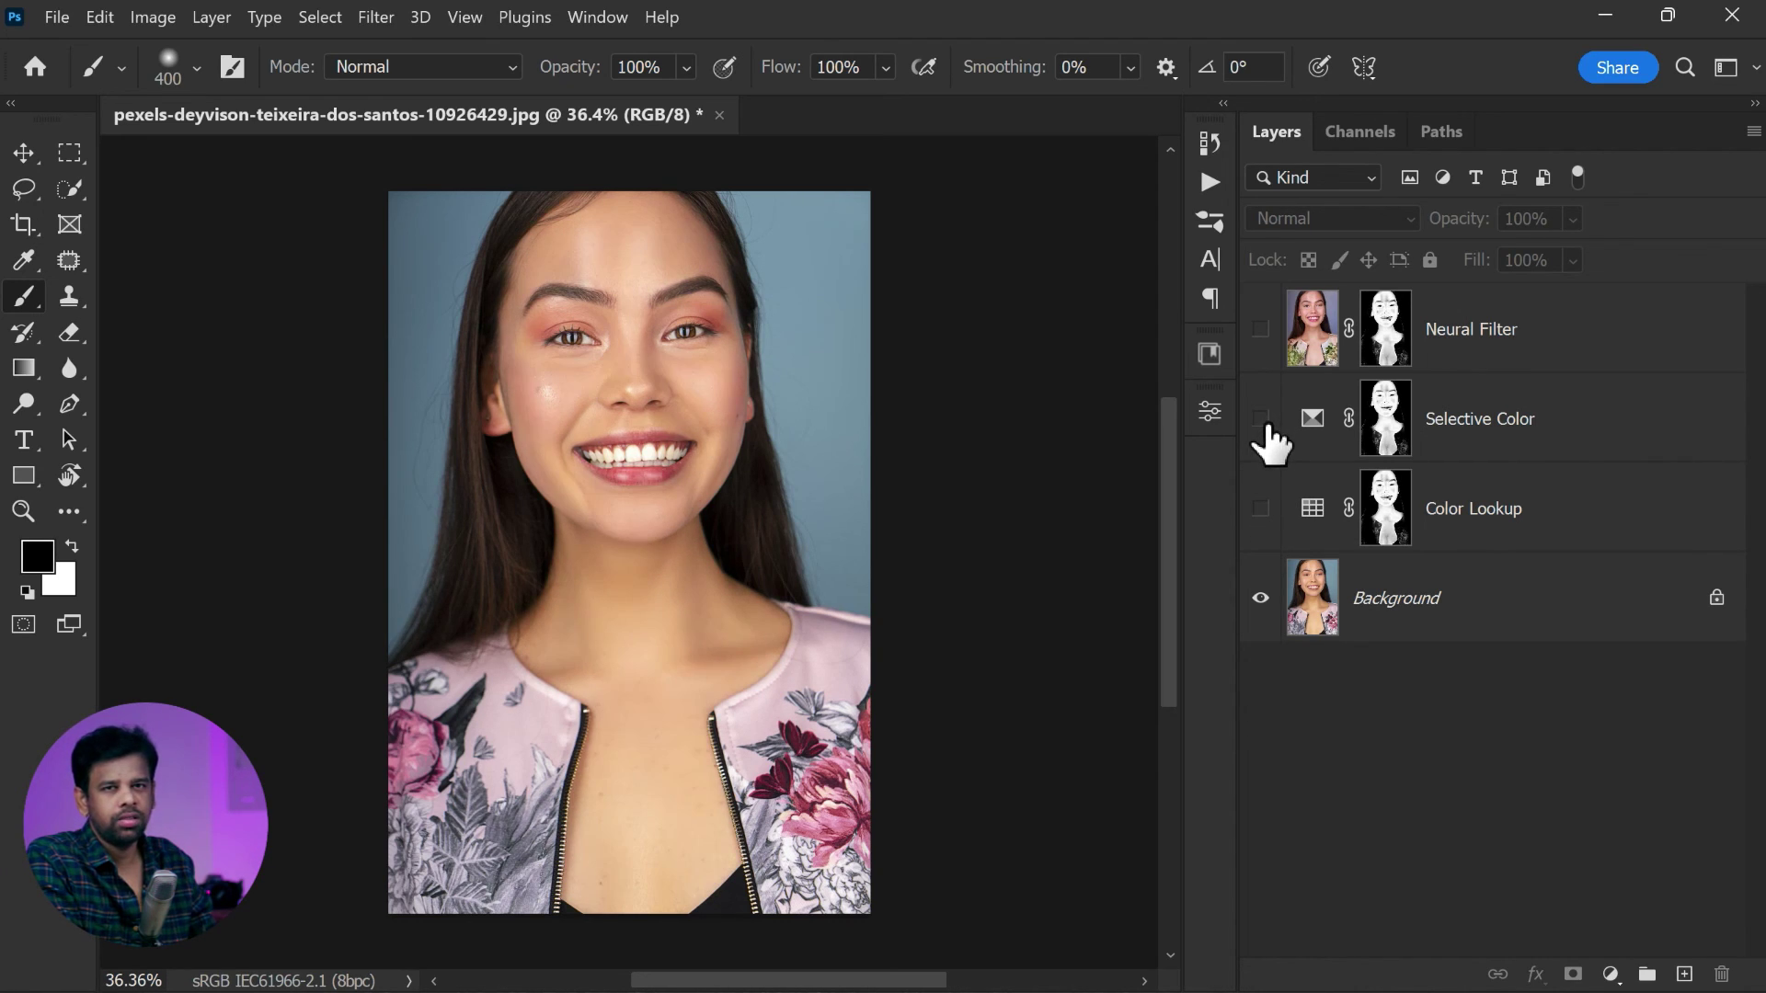
click(1261, 331)
click(1261, 331)
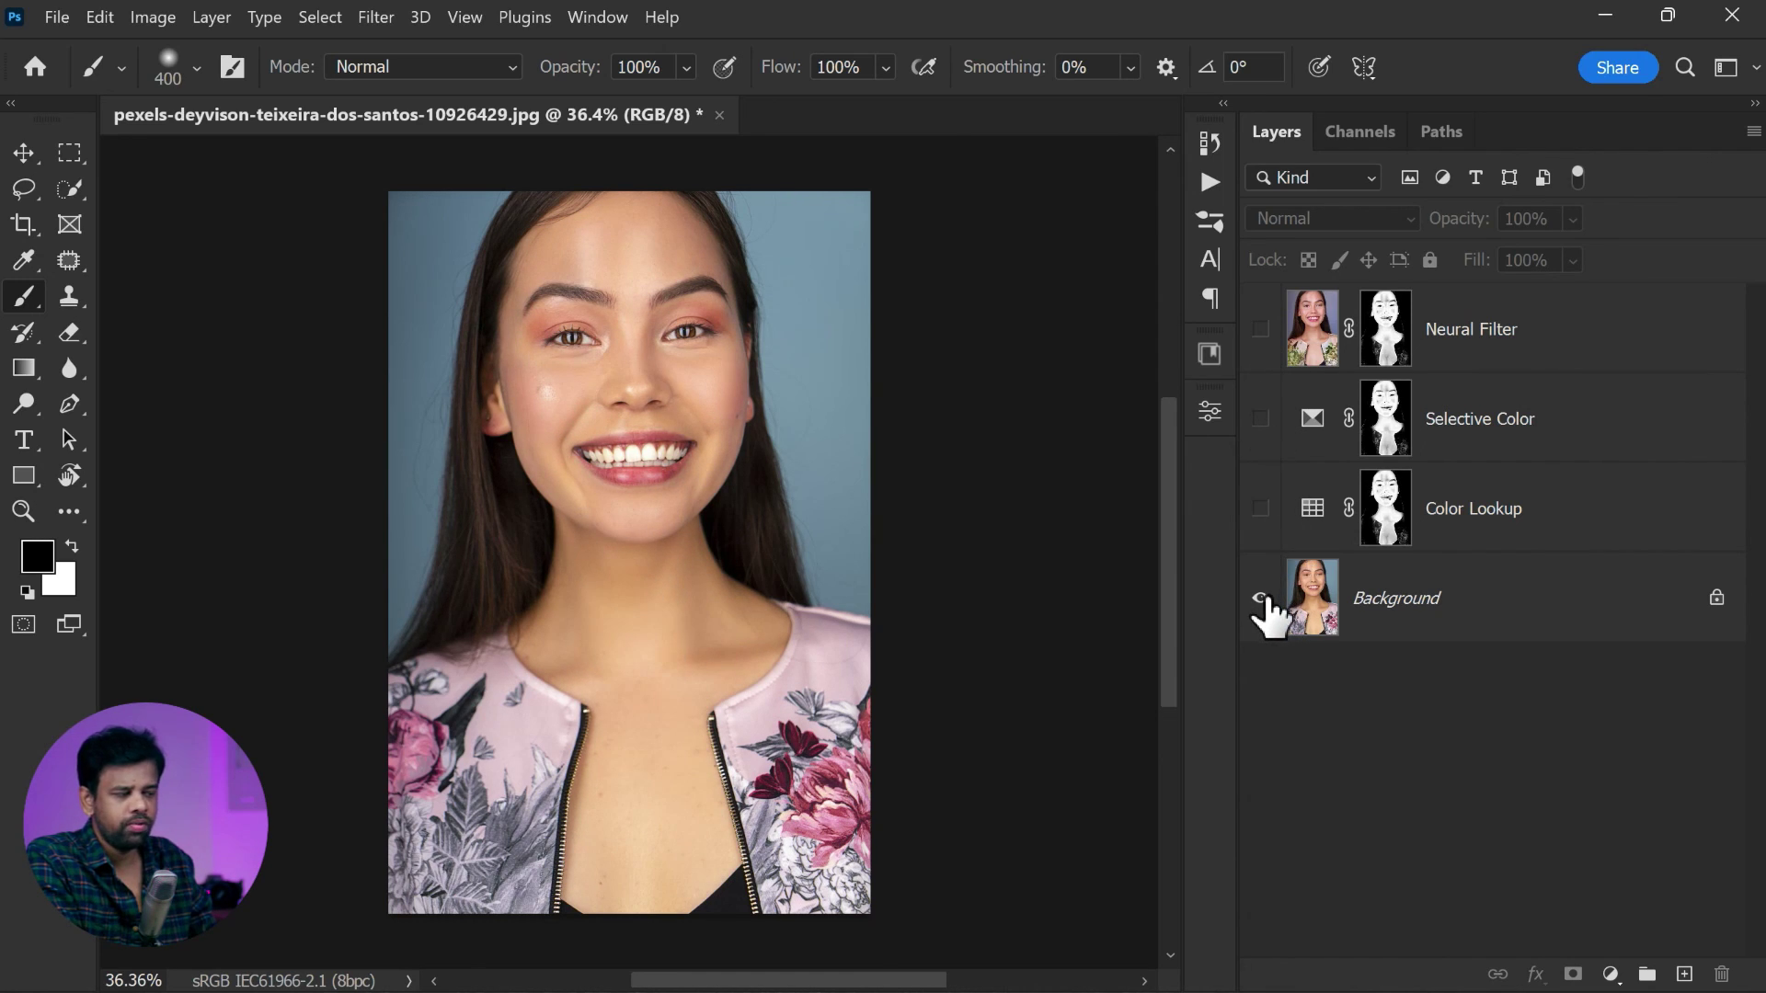
alt+click(1261, 599)
click(1261, 331)
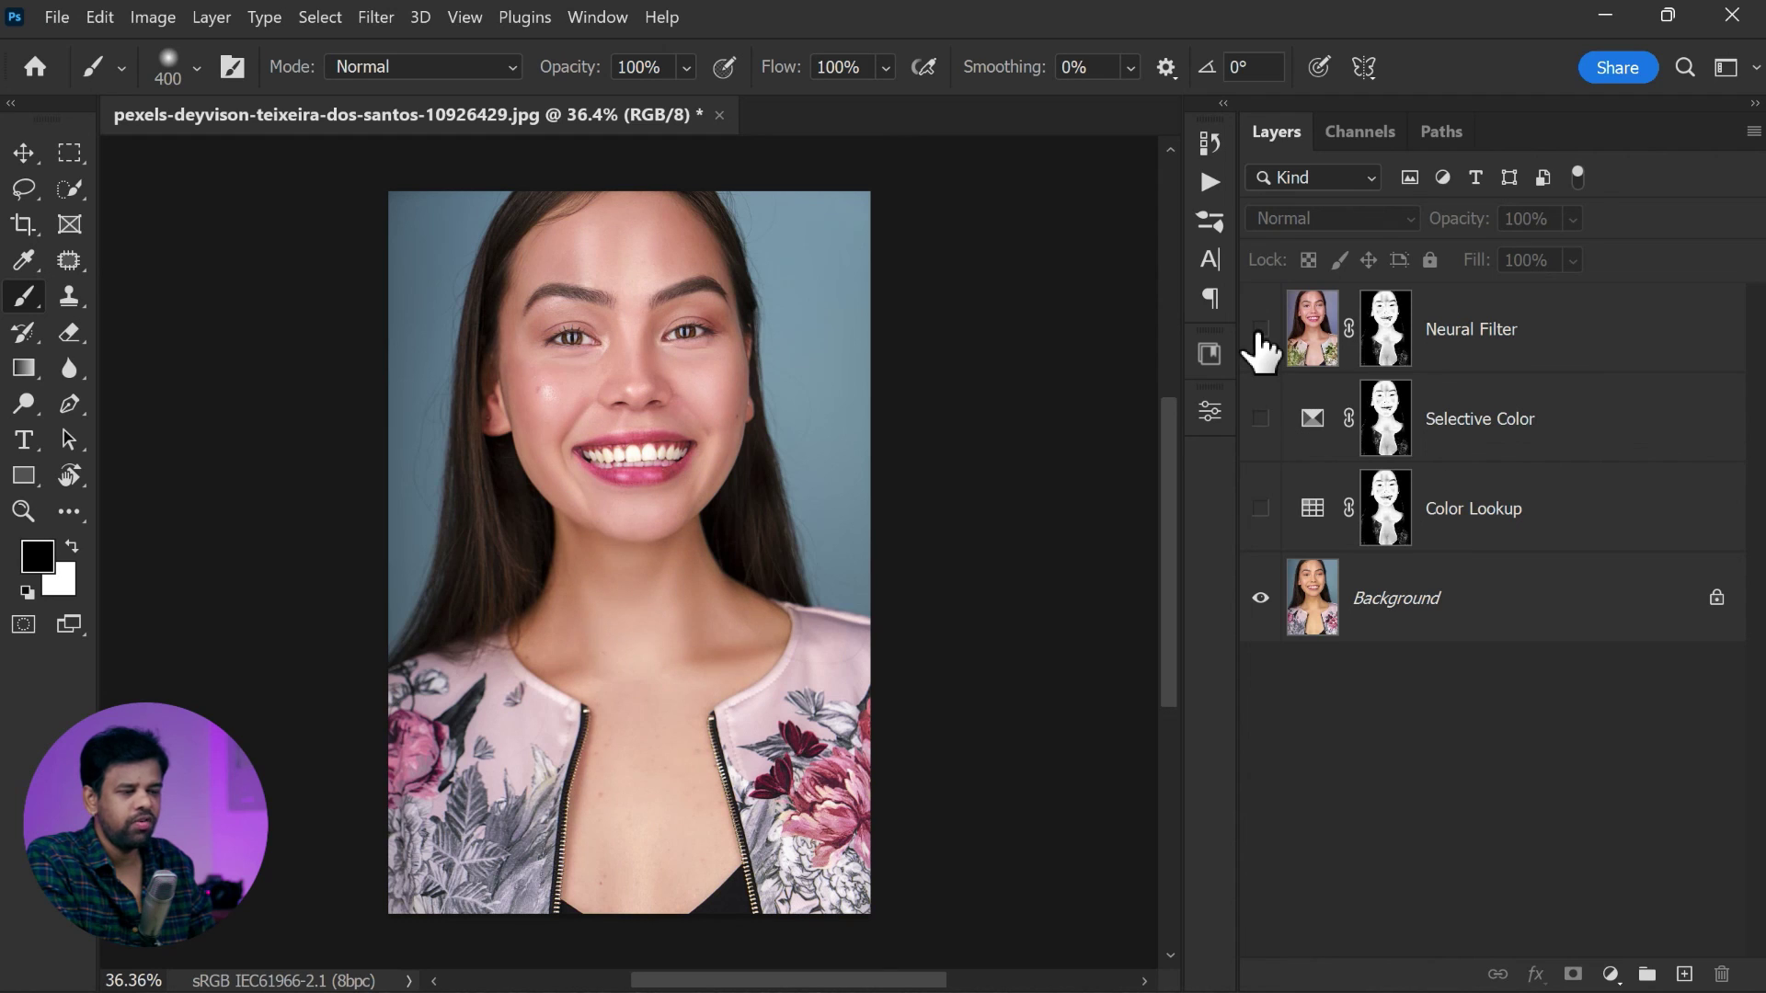